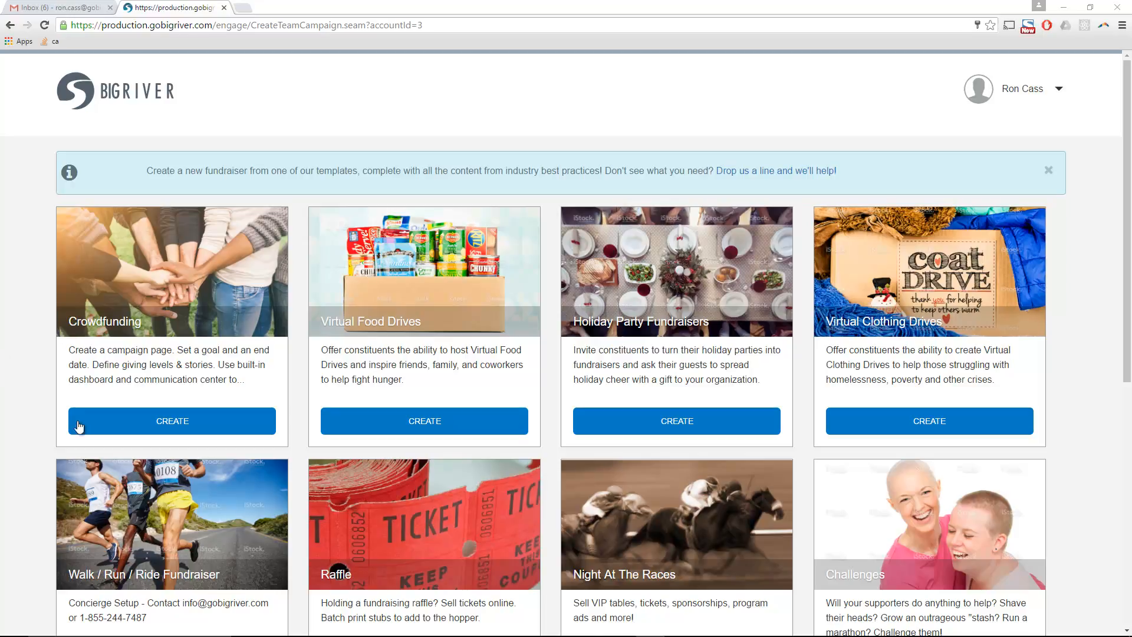
- Create a new Crowdfunding campaign from its template and select its default content text
click(104, 424)
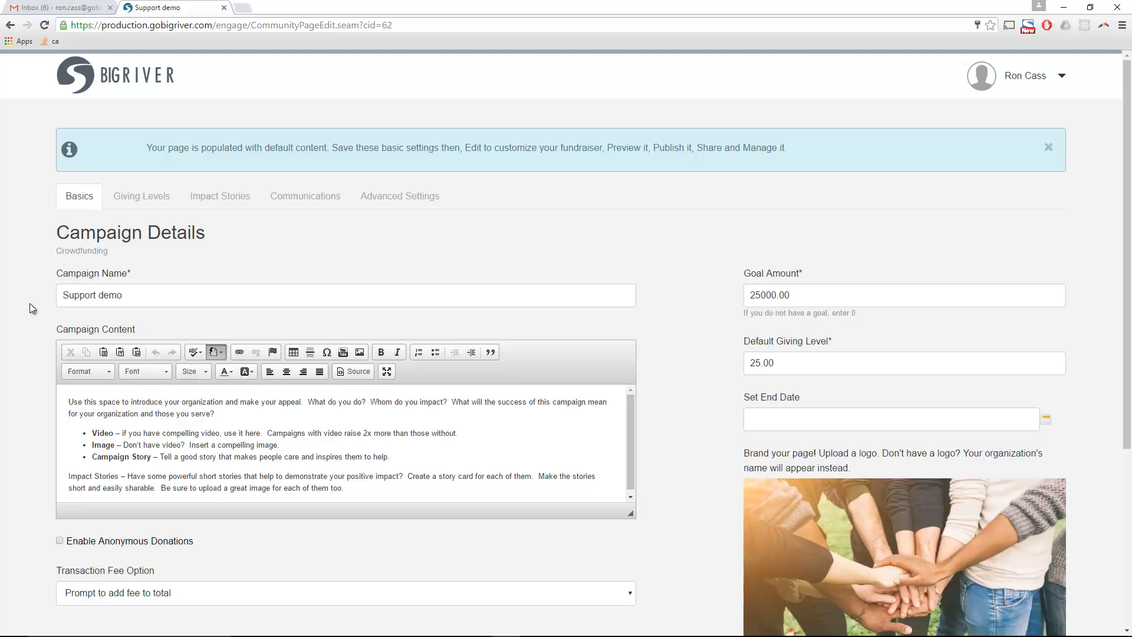
drag(342, 487, 66, 402)
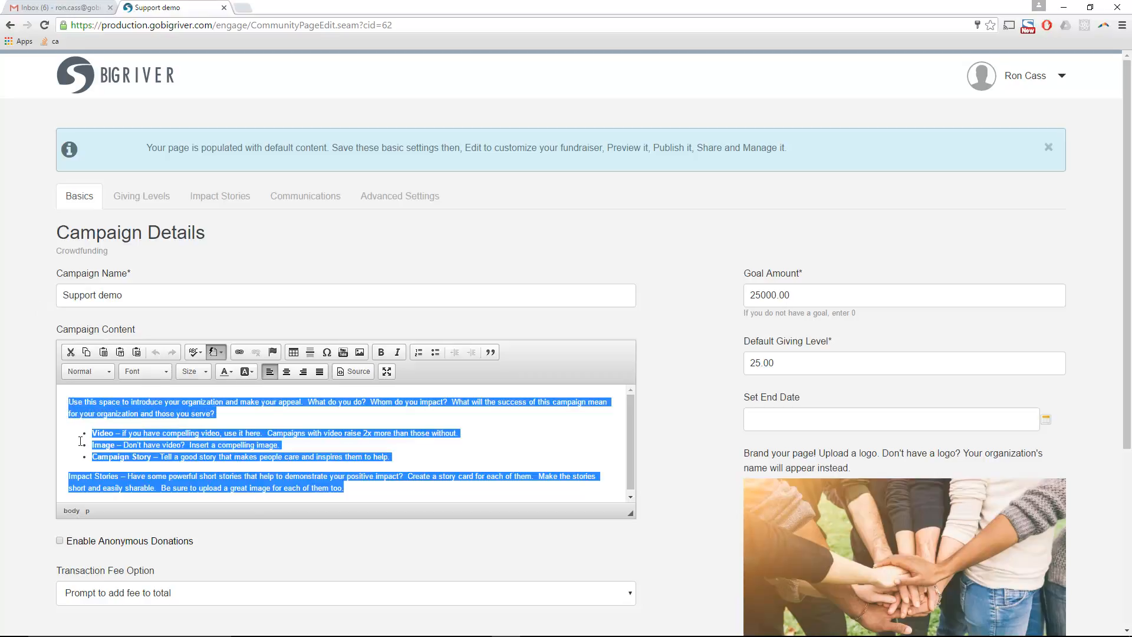
click(33, 444)
click(171, 443)
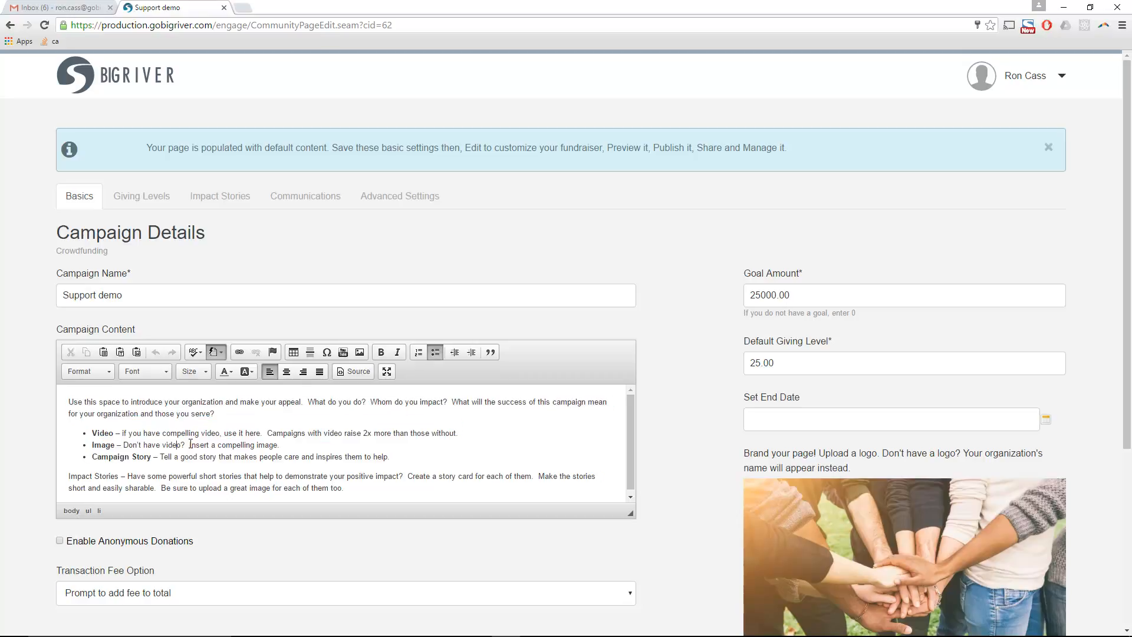
scroll(754, 550, down, 5)
scroll(752, 550, up, 3)
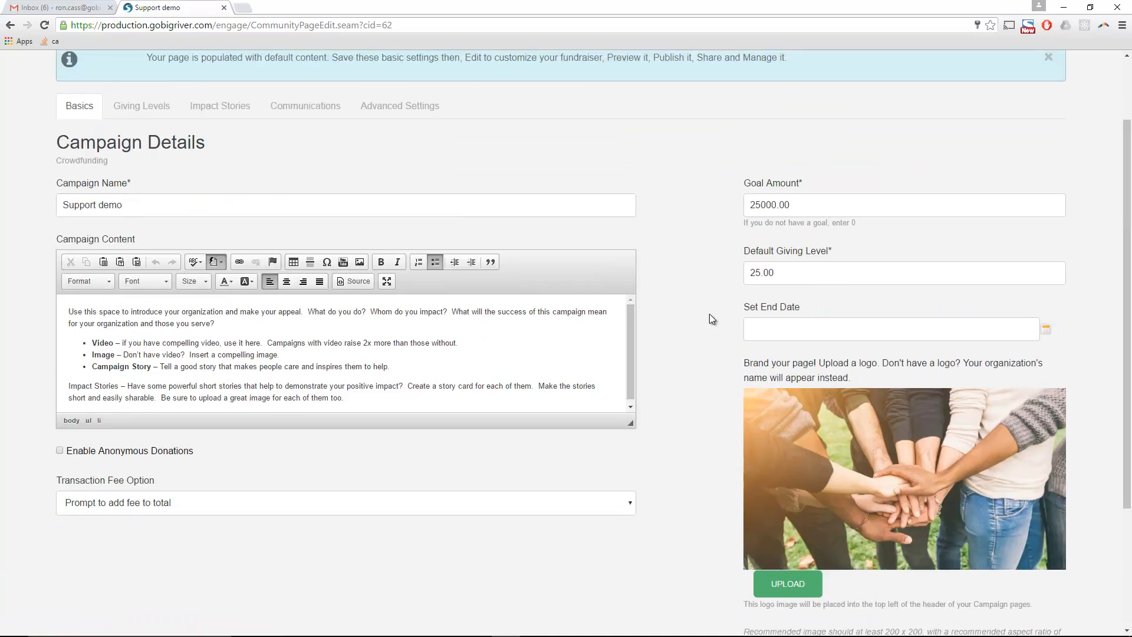
- Rename the campaign from Support demo to casestarter and select the default content
drag(144, 205, 1, 204)
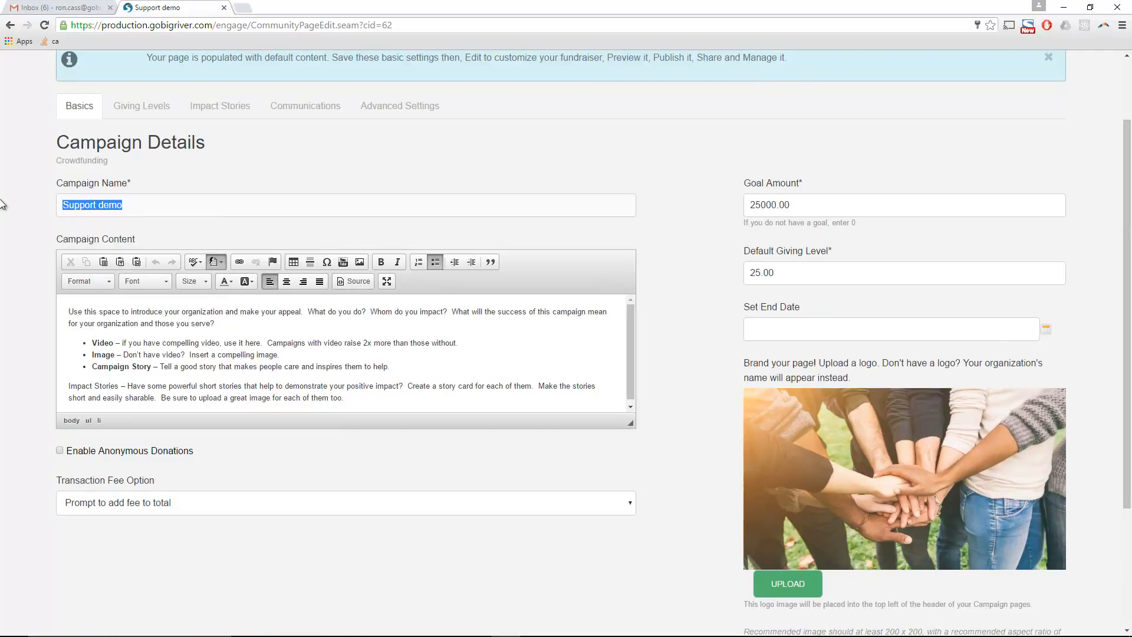
text(casestart)
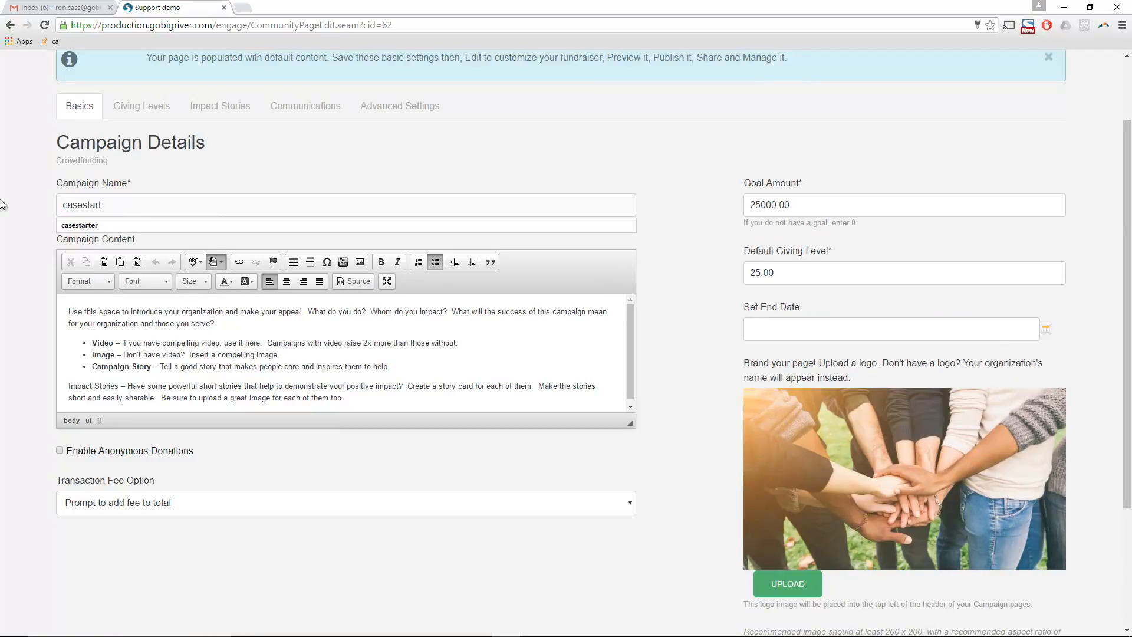
text(er)
key(Tab)
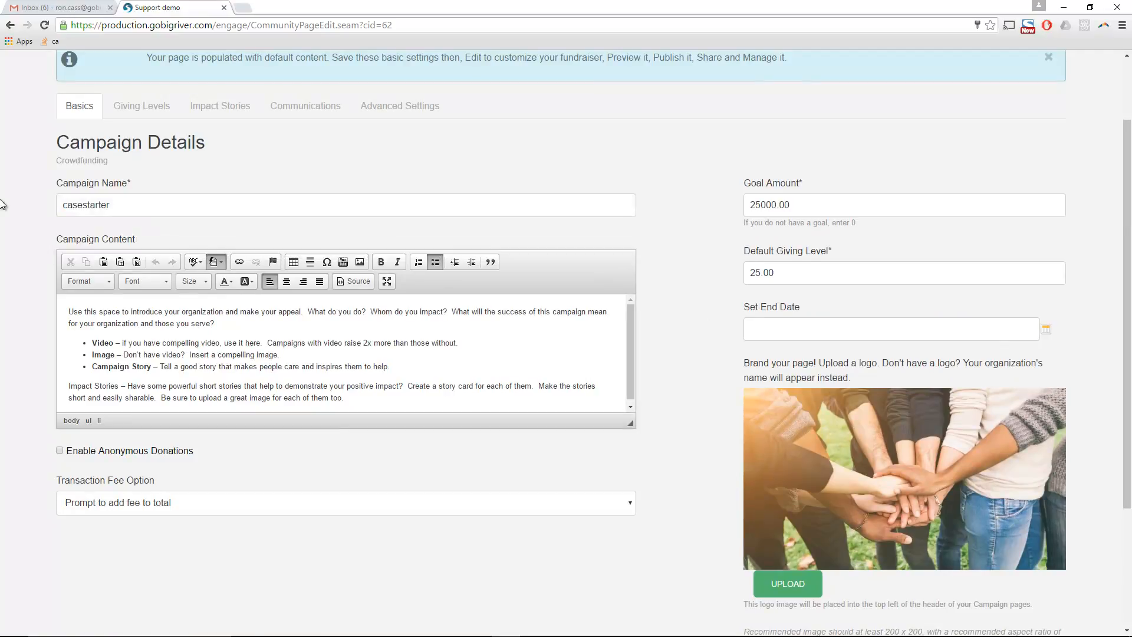
drag(68, 311, 397, 402)
- Replace the default campaign content with the Got Bot? article pasted from Word
key(BackSpace)
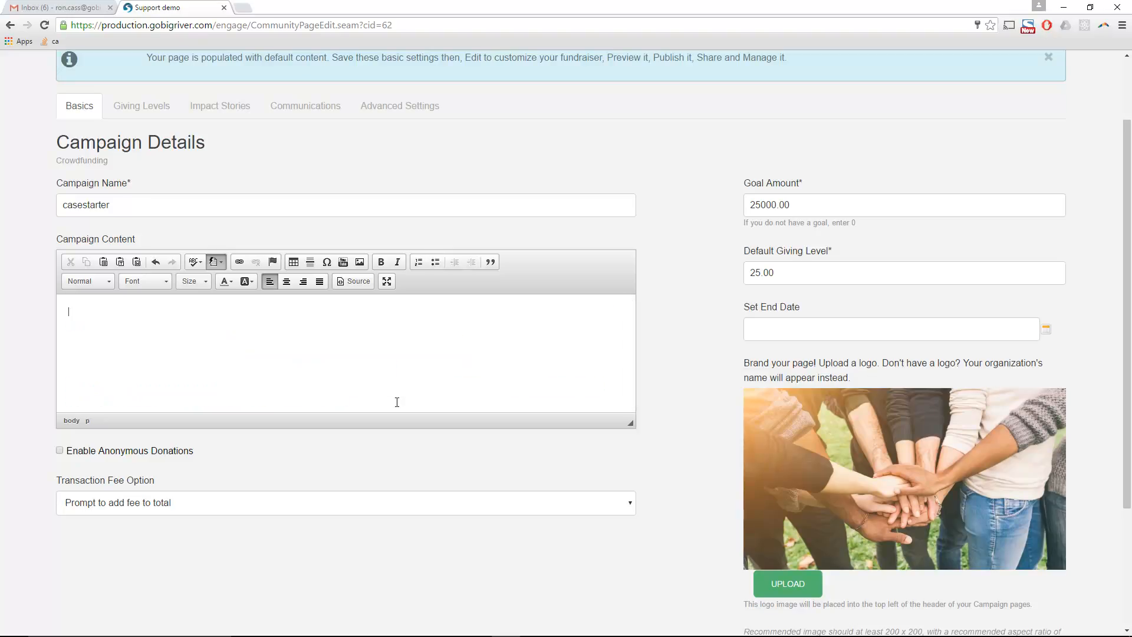
key(alt+Tab)
key(alt+Tab)
key(alt+Tab)
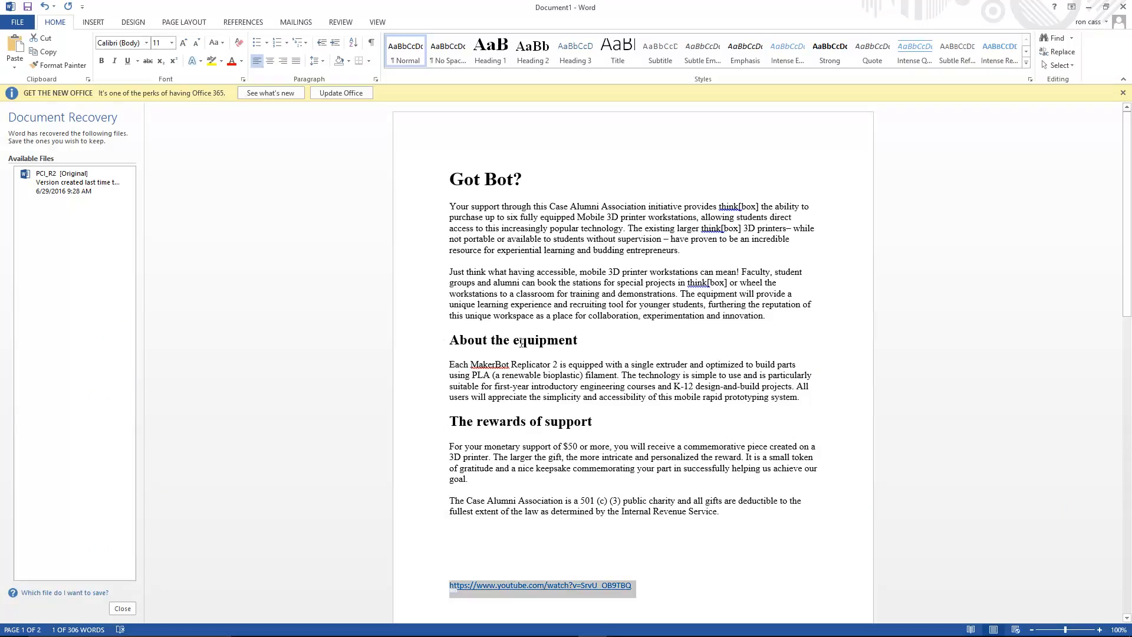
drag(723, 514, 455, 184)
key(alt+Tab)
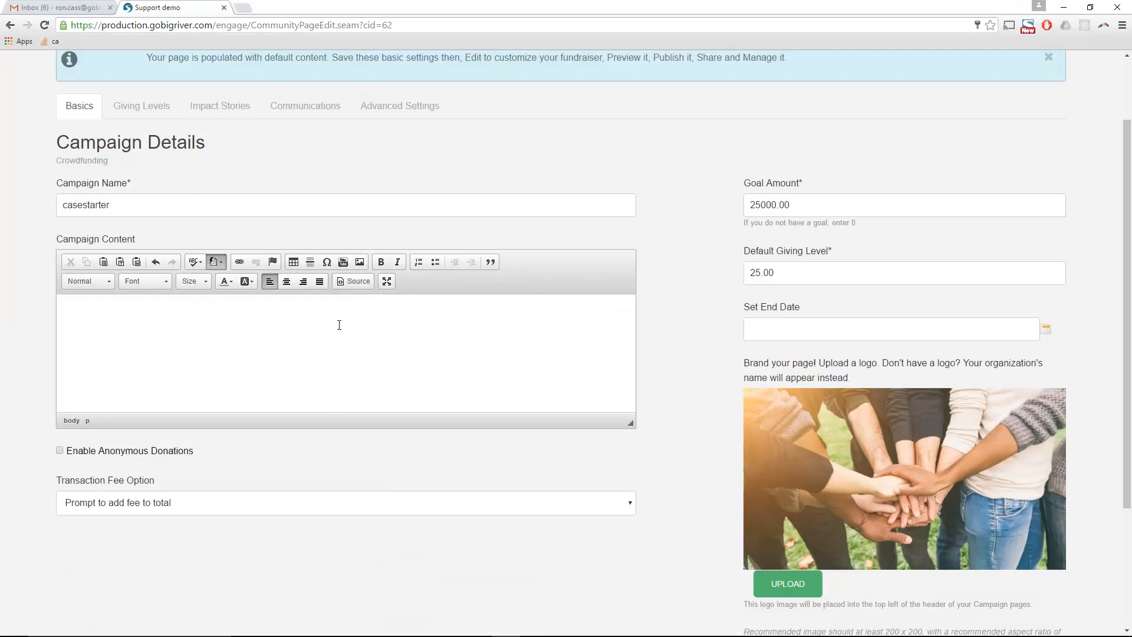
key(ctrl+v)
- Make 'The rewards of support' and 'About the equipment' Heading 2
drag(191, 348, 36, 341)
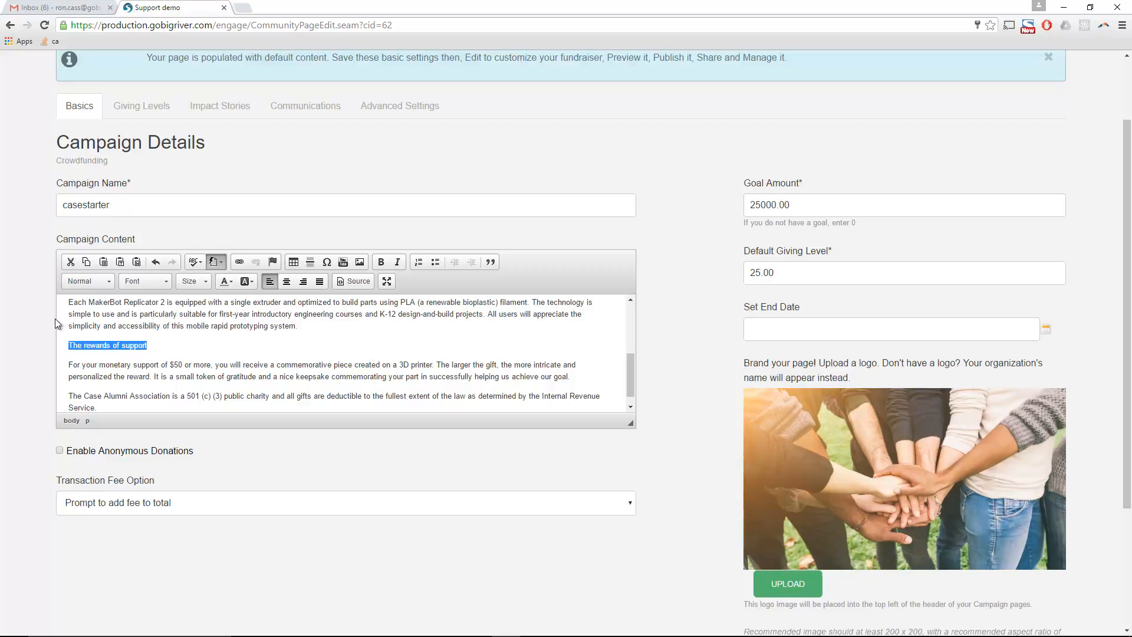
click(108, 283)
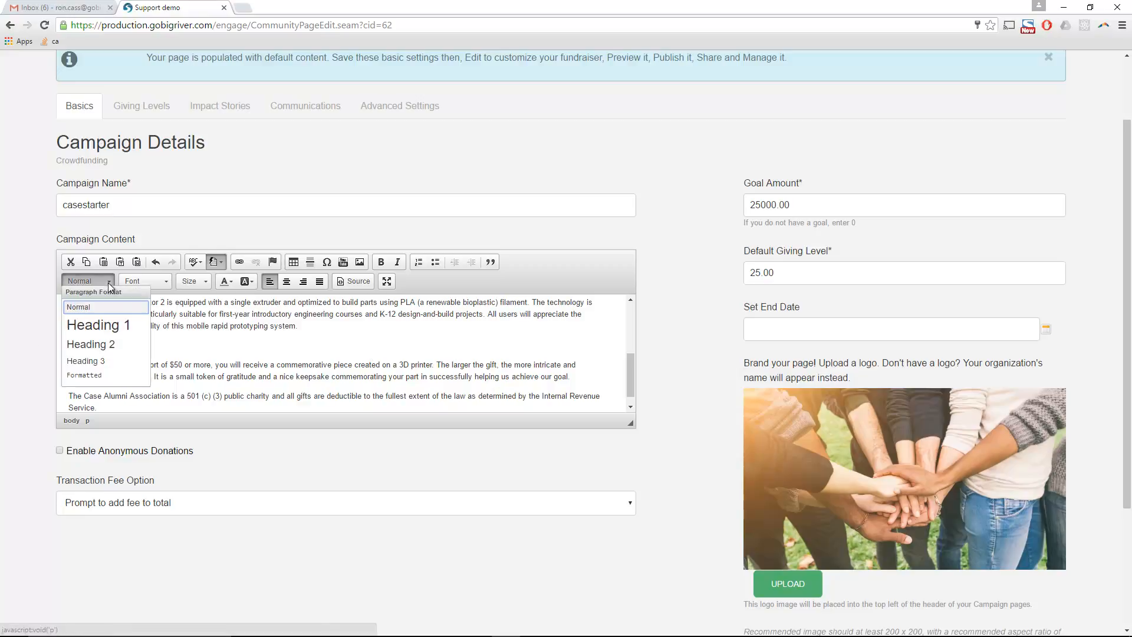
click(111, 344)
scroll(212, 373, up, 5)
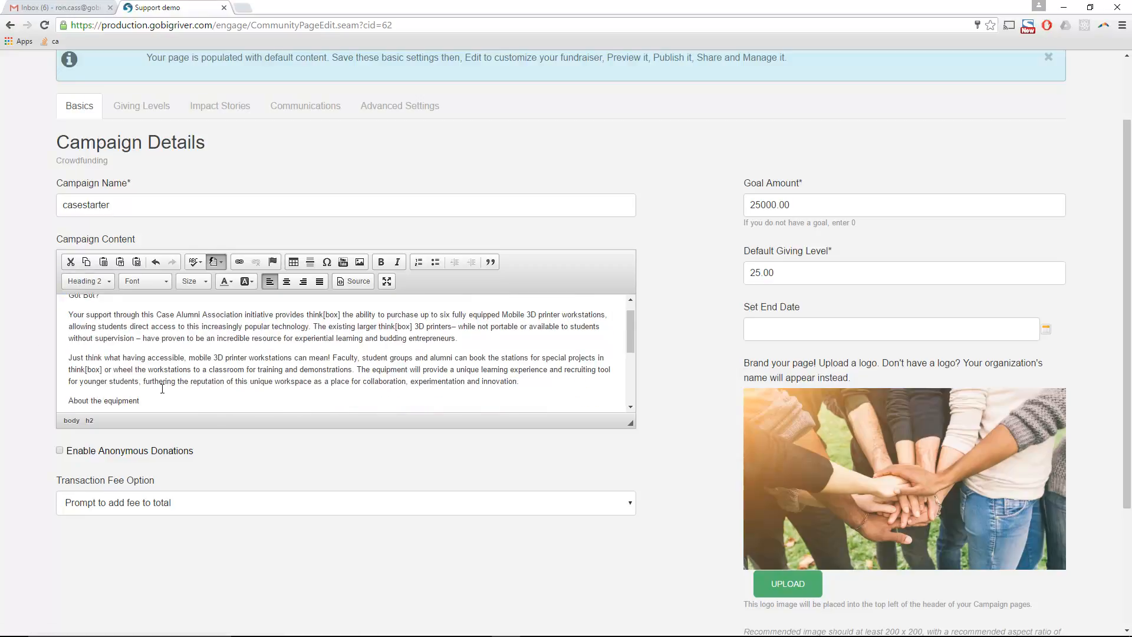
drag(156, 401, 66, 400)
click(108, 282)
click(111, 344)
- Make 'Got Bot?' Heading 1 and insert an empty line above it
scroll(128, 334, up, 2)
drag(101, 311, 32, 306)
click(109, 280)
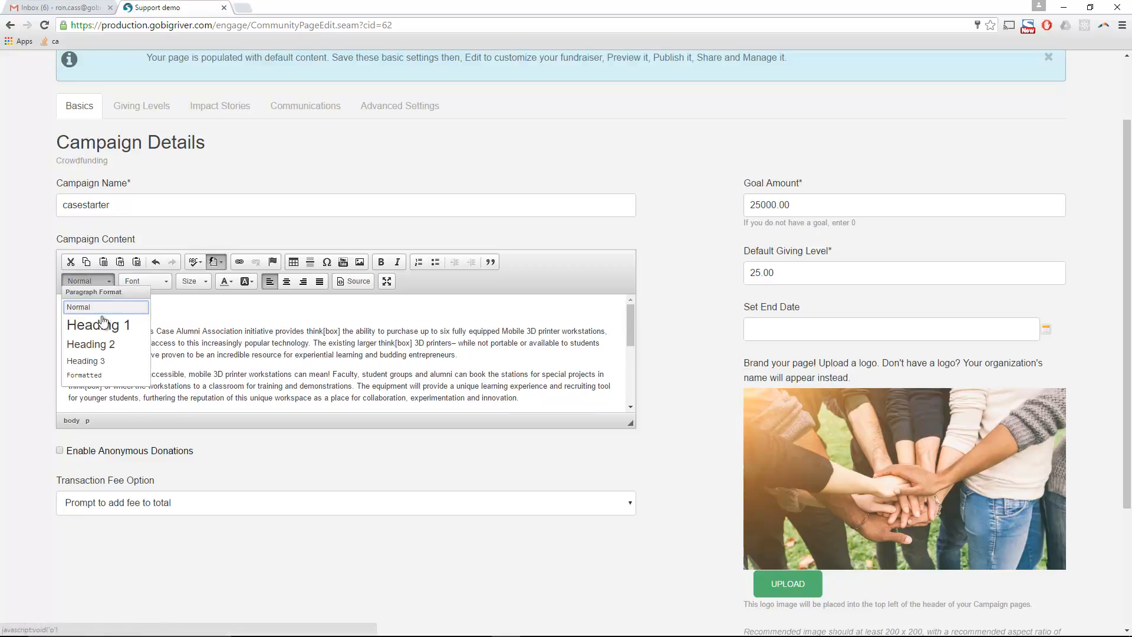
click(90, 324)
key(ctrl+Home)
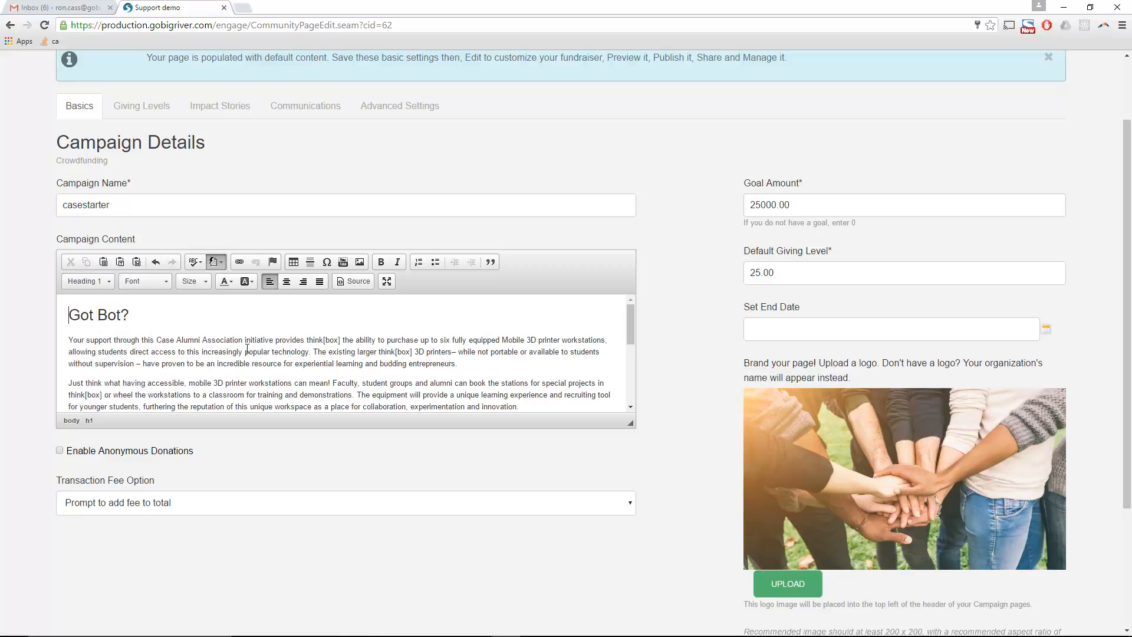
key(Return)
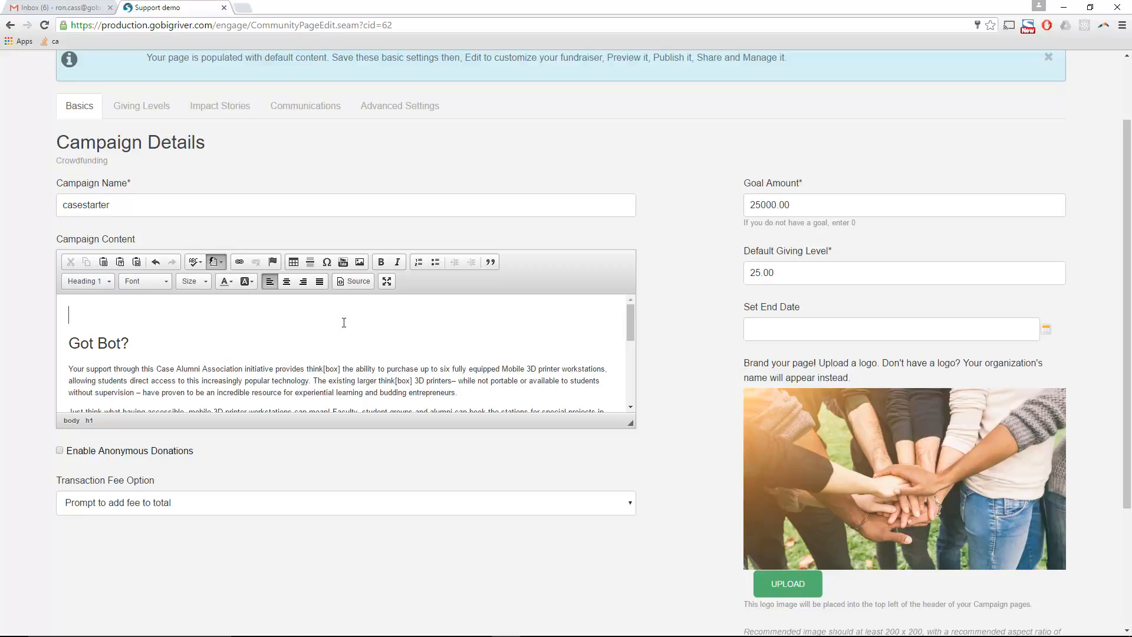
- Start a YouTube video embed and copy the video link from the Word document
click(343, 262)
key(alt+Tab)
drag(672, 579, 448, 583)
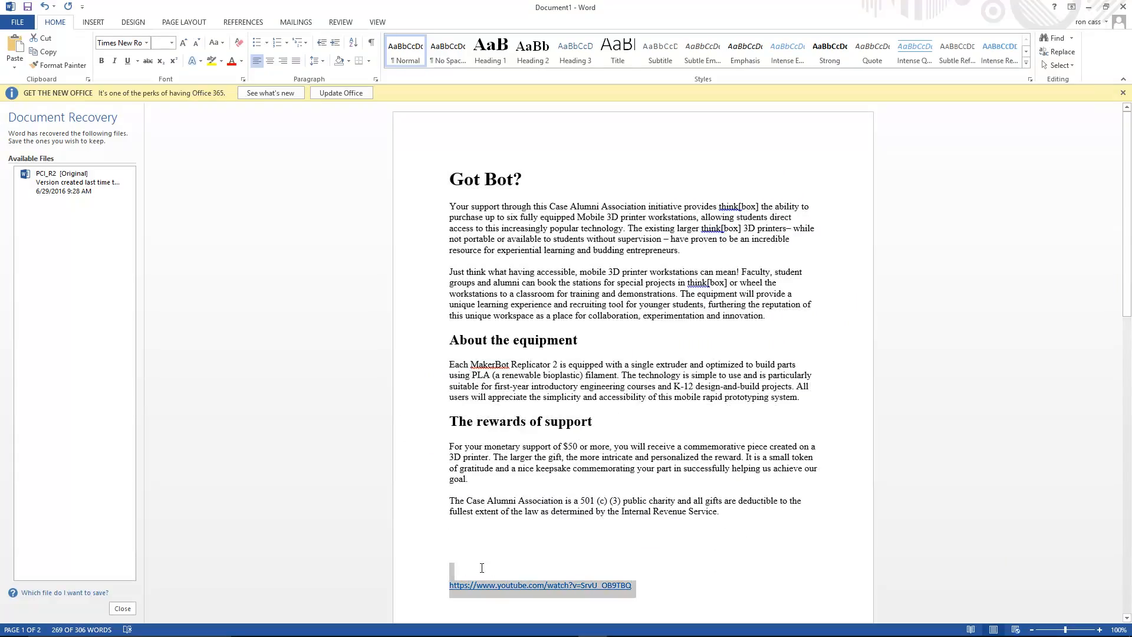
key(ctrl+c)
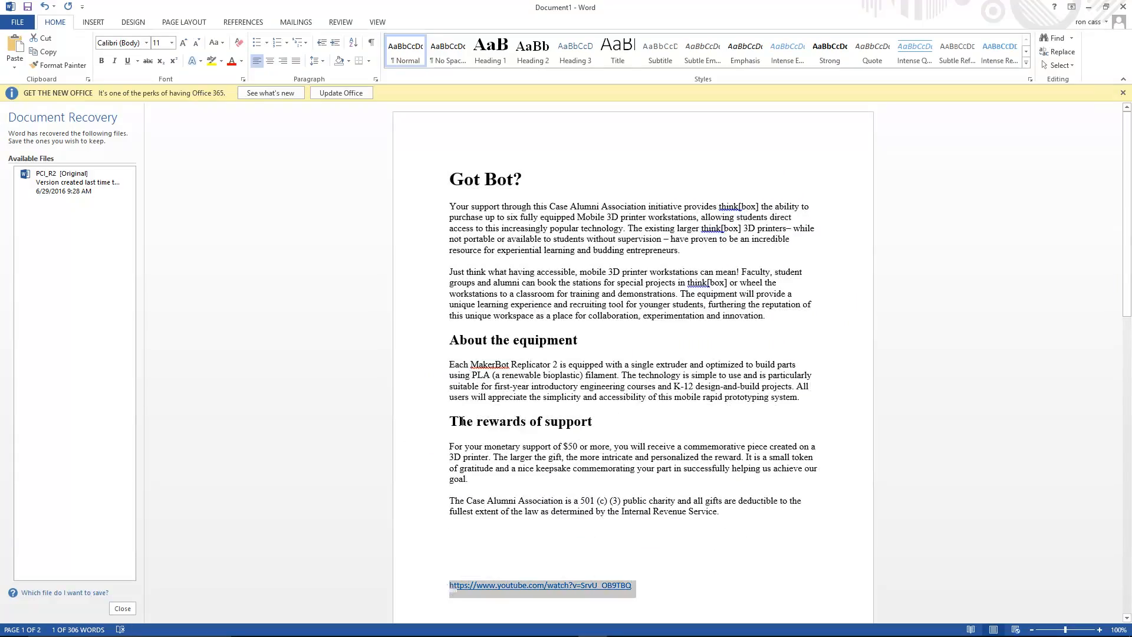
key(alt+Tab)
- Embed the Mobile 3D Printer Workstations_casestarter_13 video from the copied YouTube link above Got Bot?
click(503, 335)
key(ctrl+v)
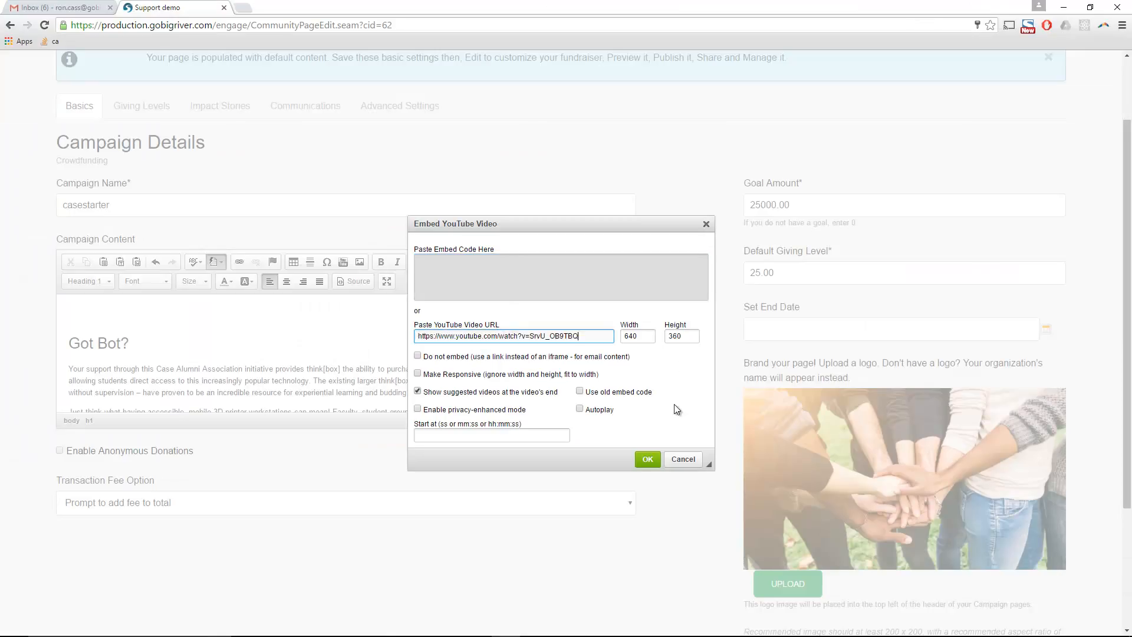
click(646, 460)
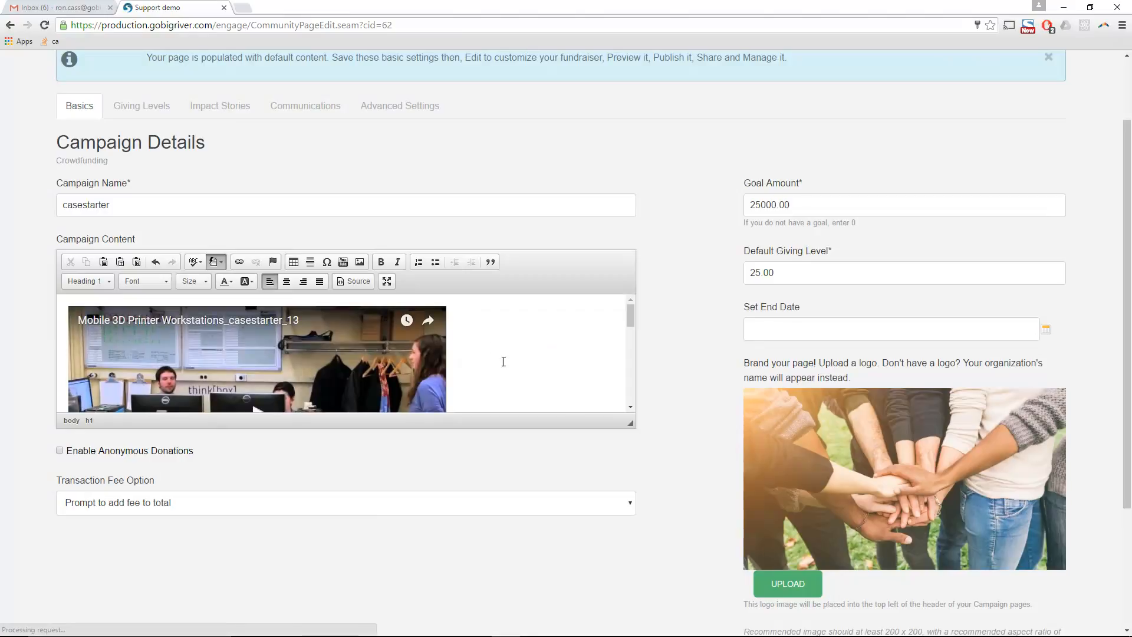
scroll(488, 349, down, 3)
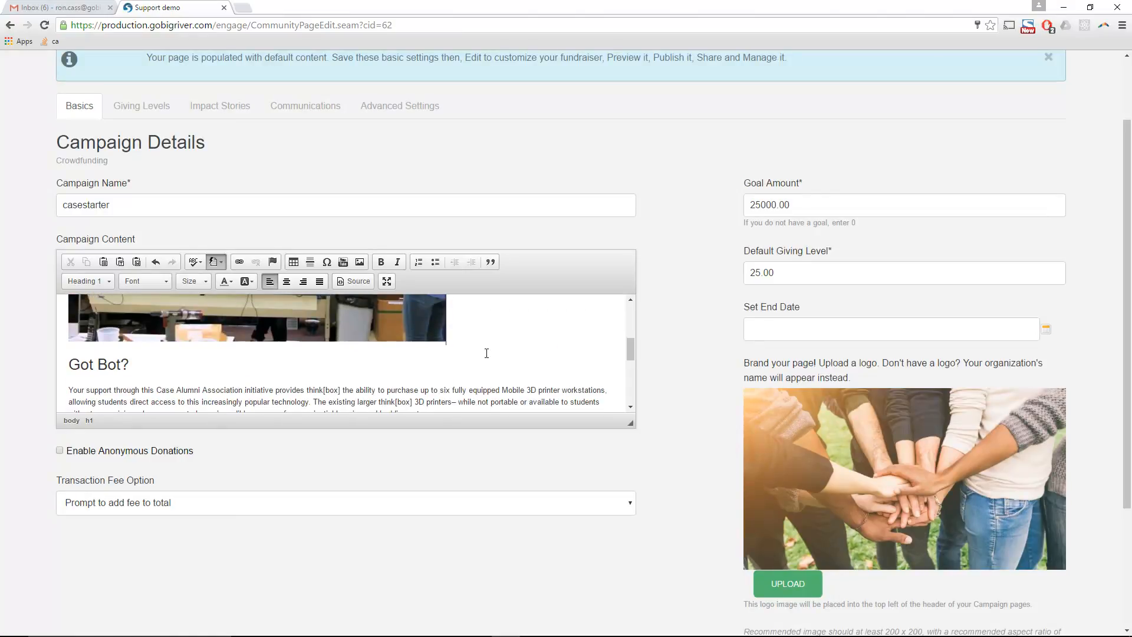
scroll(504, 363, up, 1)
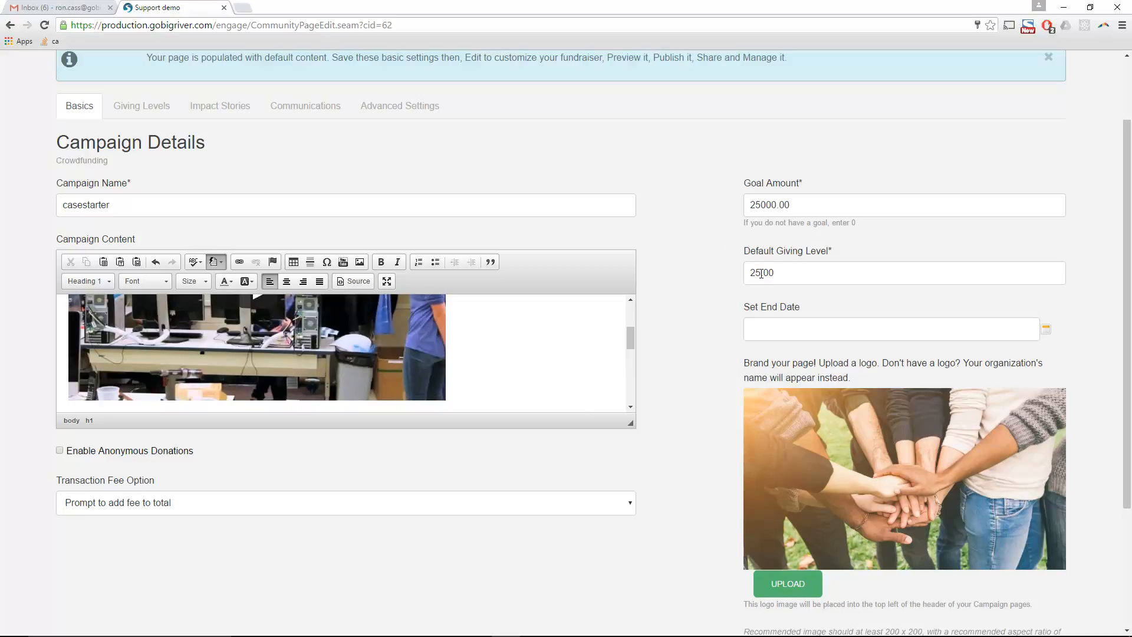
- Change the default giving level from 25 to 50
drag(758, 273, 702, 277)
text(50)
key(Tab)
- Set the campaign end date to September 30, 2016 using the calendar
click(1046, 328)
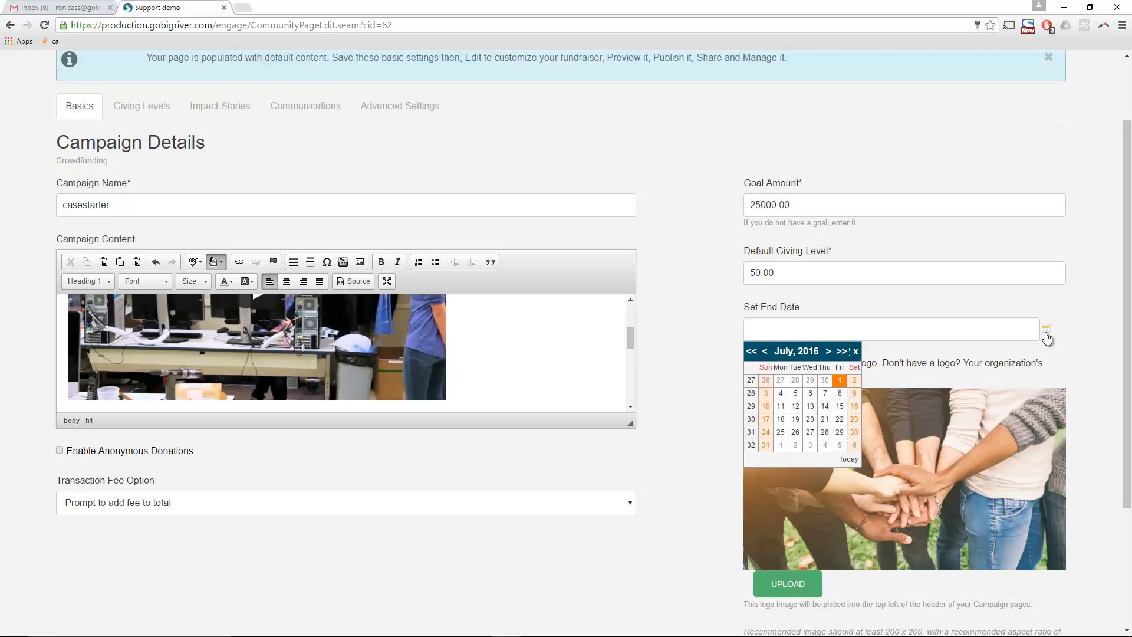
click(828, 352)
click(793, 350)
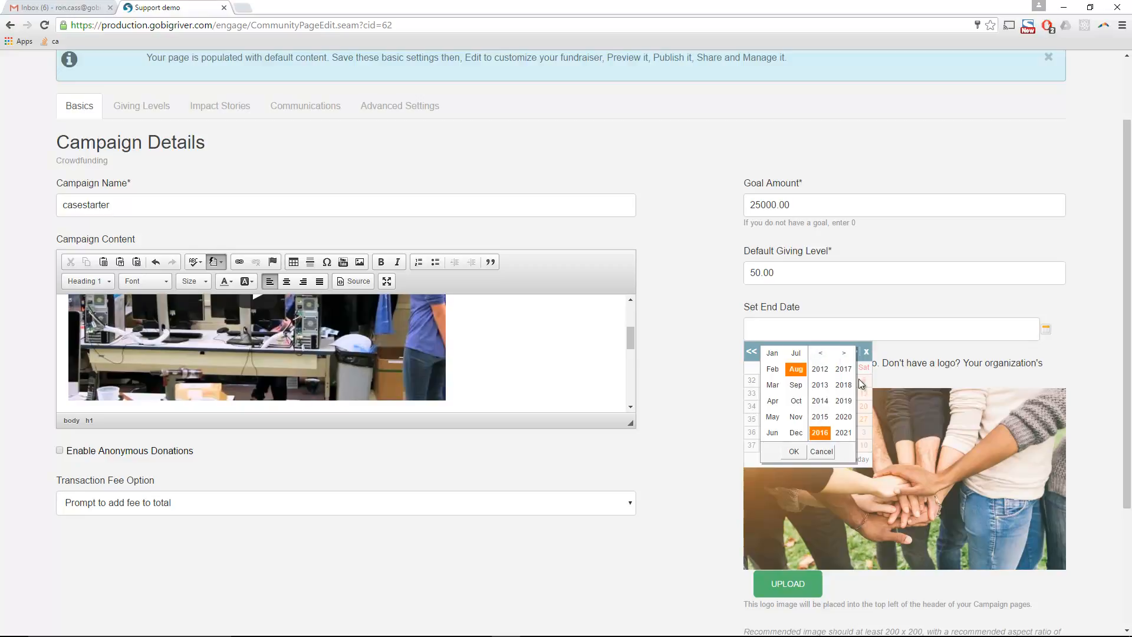
click(796, 385)
click(794, 451)
click(859, 432)
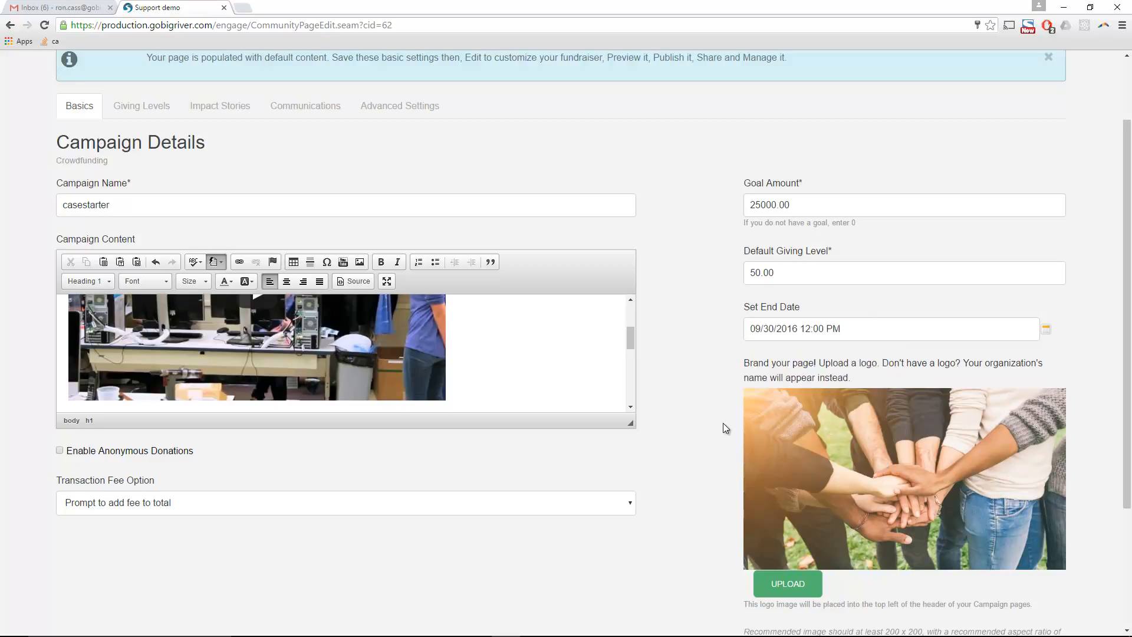
- Upload the CaseStarter Logo image as the campaign logo
click(790, 586)
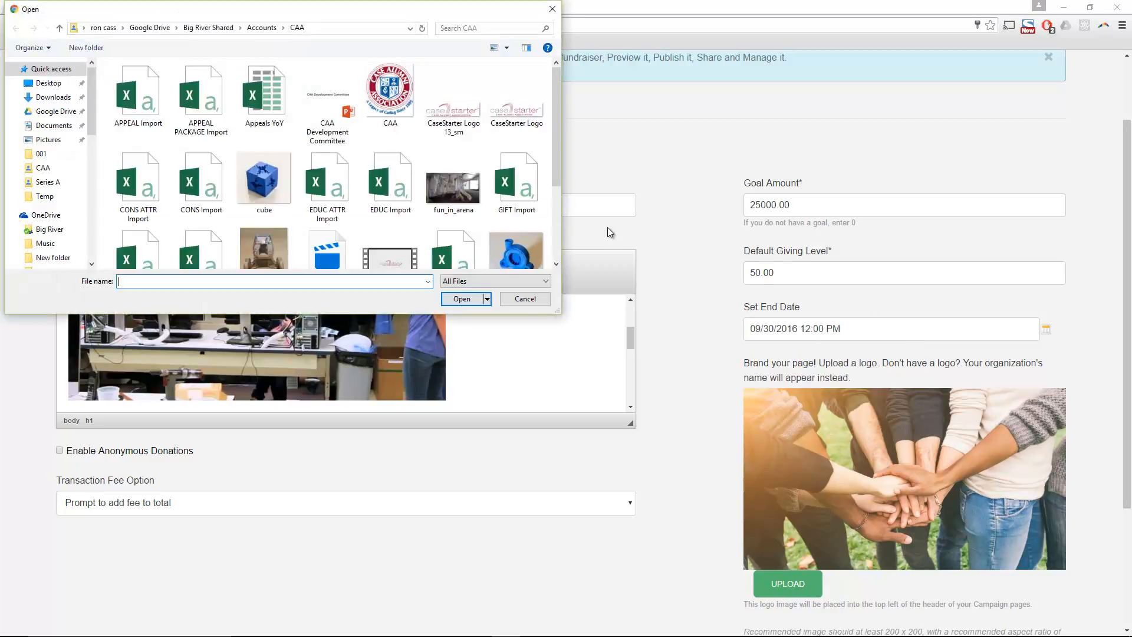
double_click(517, 109)
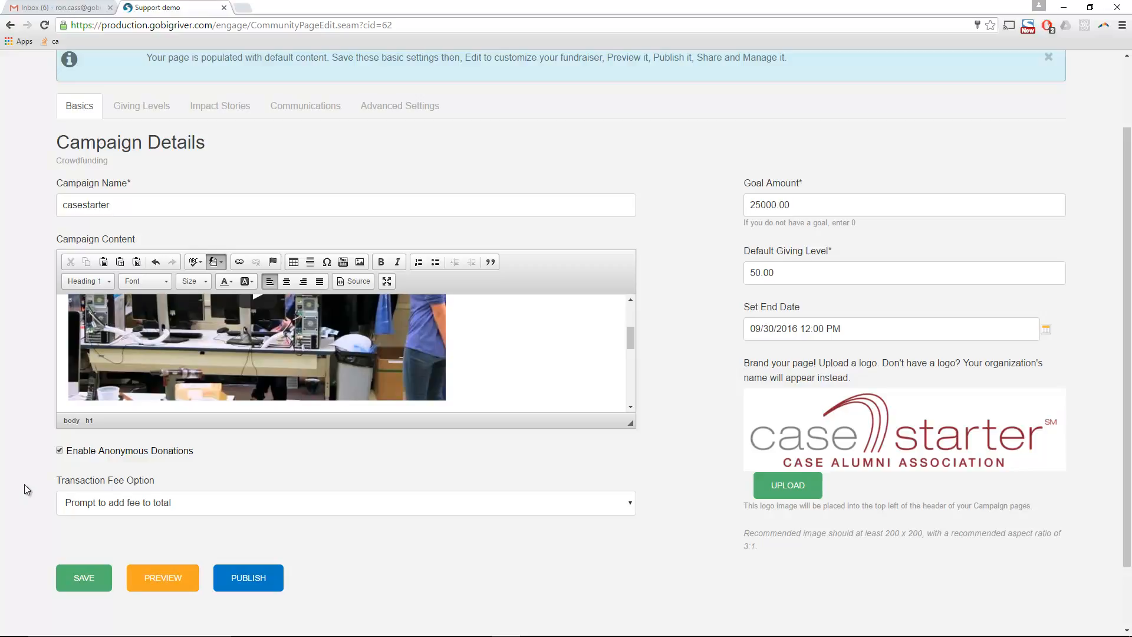
- Save the campaign details and open a preview of the casestarter page
click(72, 581)
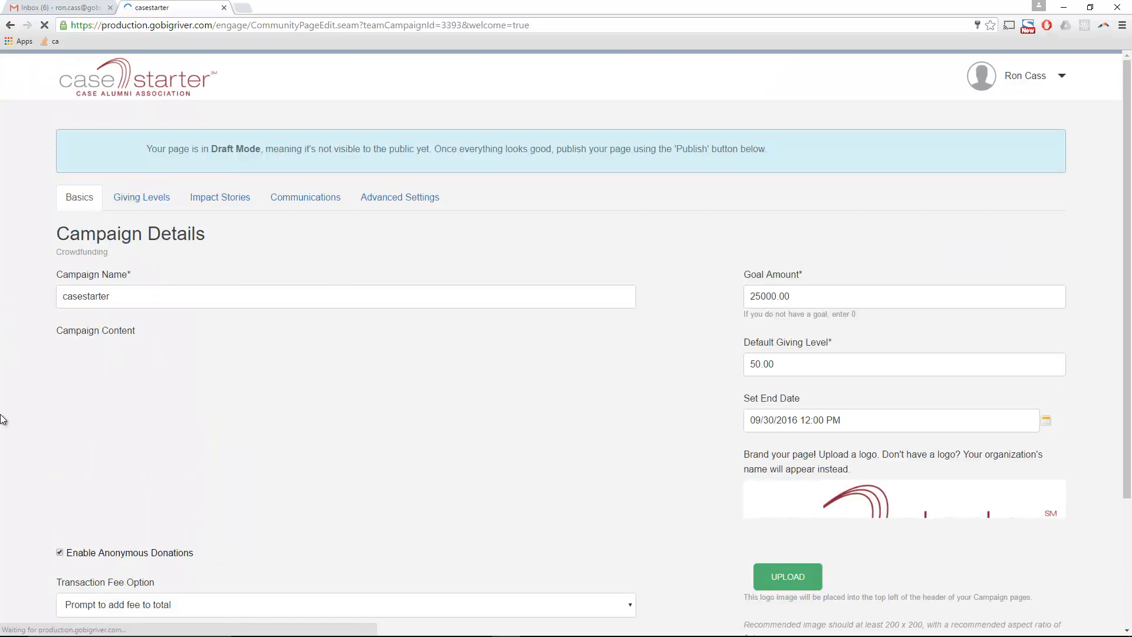
scroll(2, 424, down, 3)
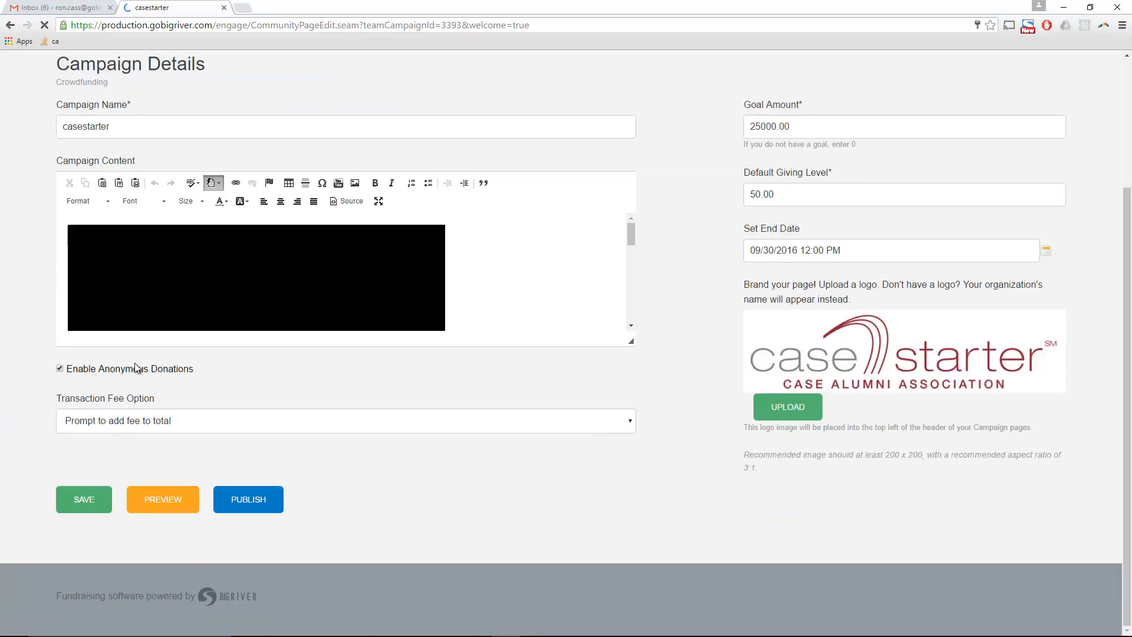
click(163, 501)
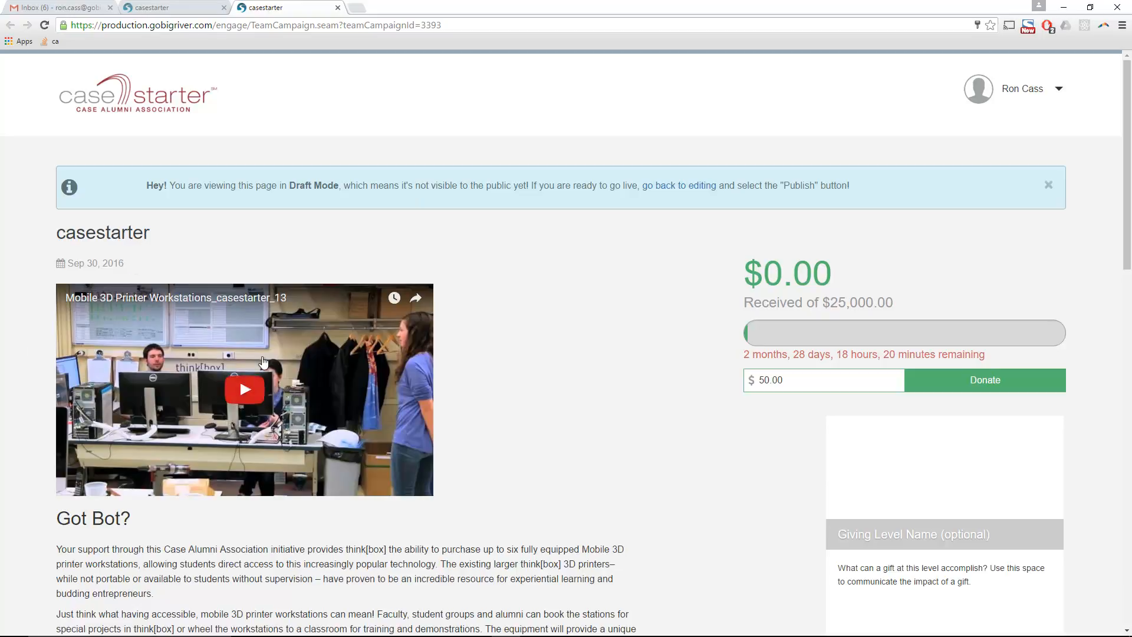
- Scroll through the draft preview, then close it to return to the editor
scroll(264, 358, down, 8)
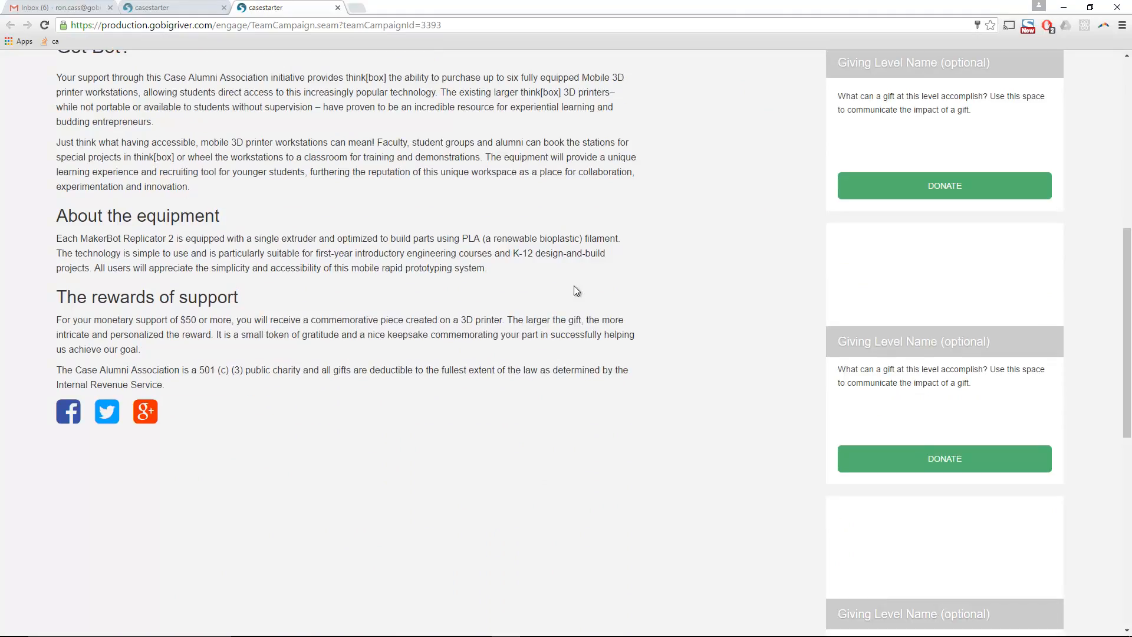
drag(185, 406, 49, 419)
scroll(597, 465, up, 8)
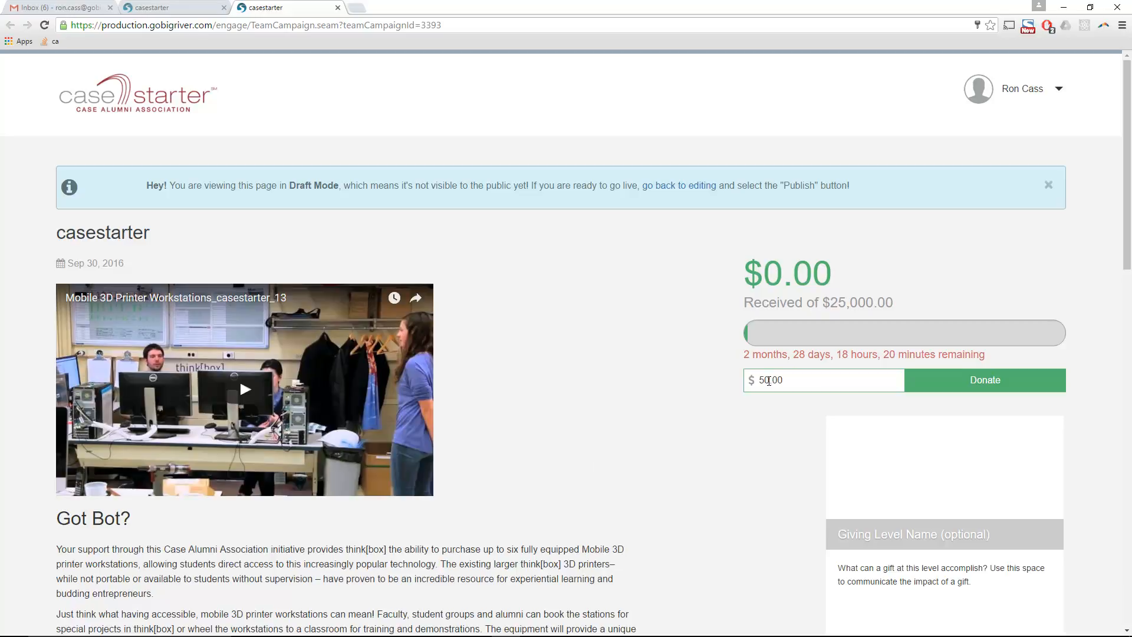
scroll(803, 532, down, 3)
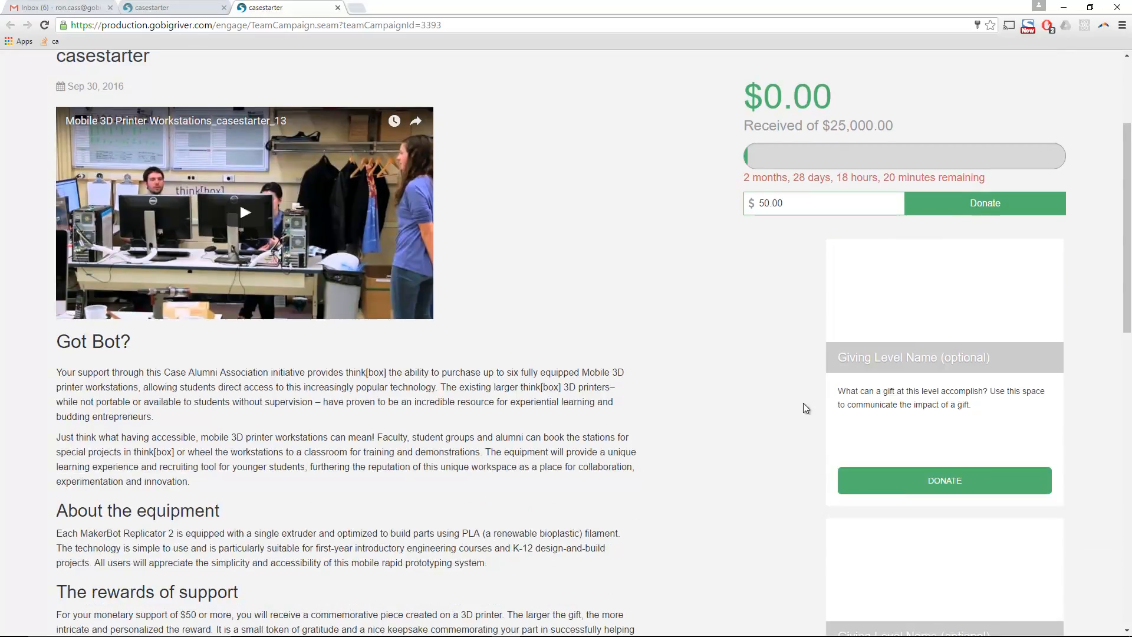
scroll(799, 412, down, 4)
scroll(799, 417, down, 4)
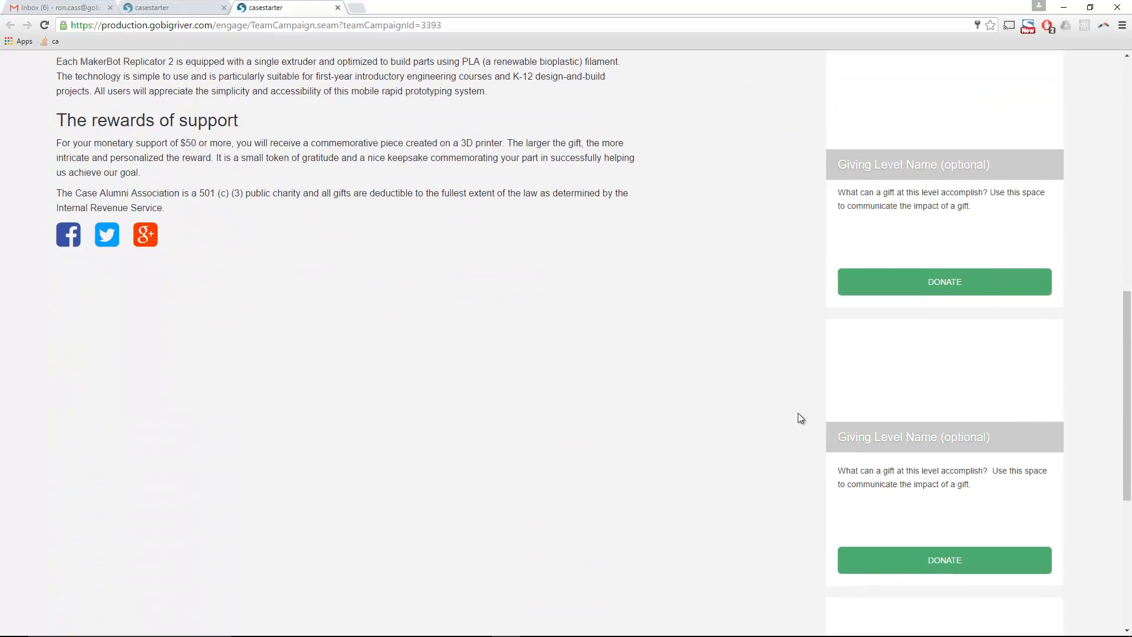
scroll(784, 406, down, 3)
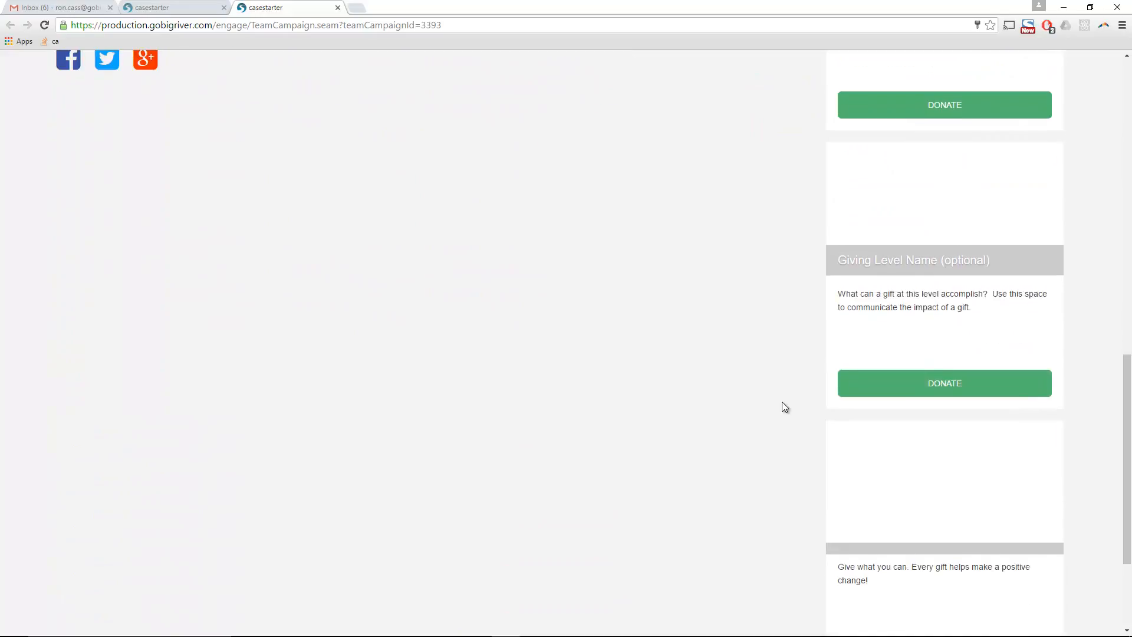
scroll(782, 403, down, 2)
scroll(785, 399, up, 7)
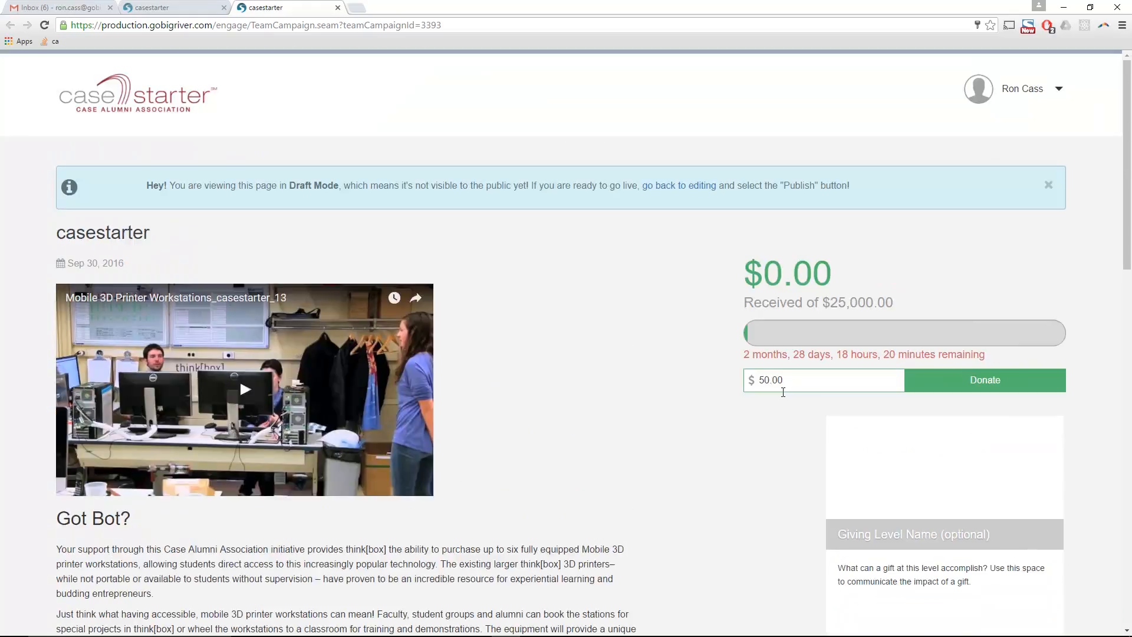
click(335, 8)
- Reload the editor and open the first giving level for editing
scroll(248, 126, up, 3)
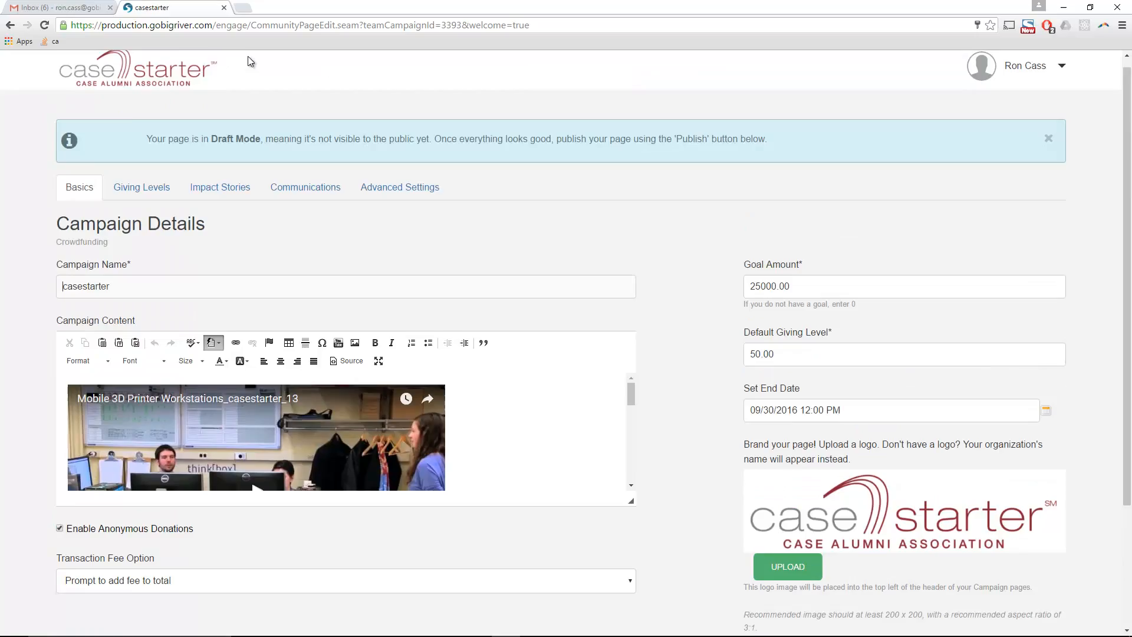
key(F5)
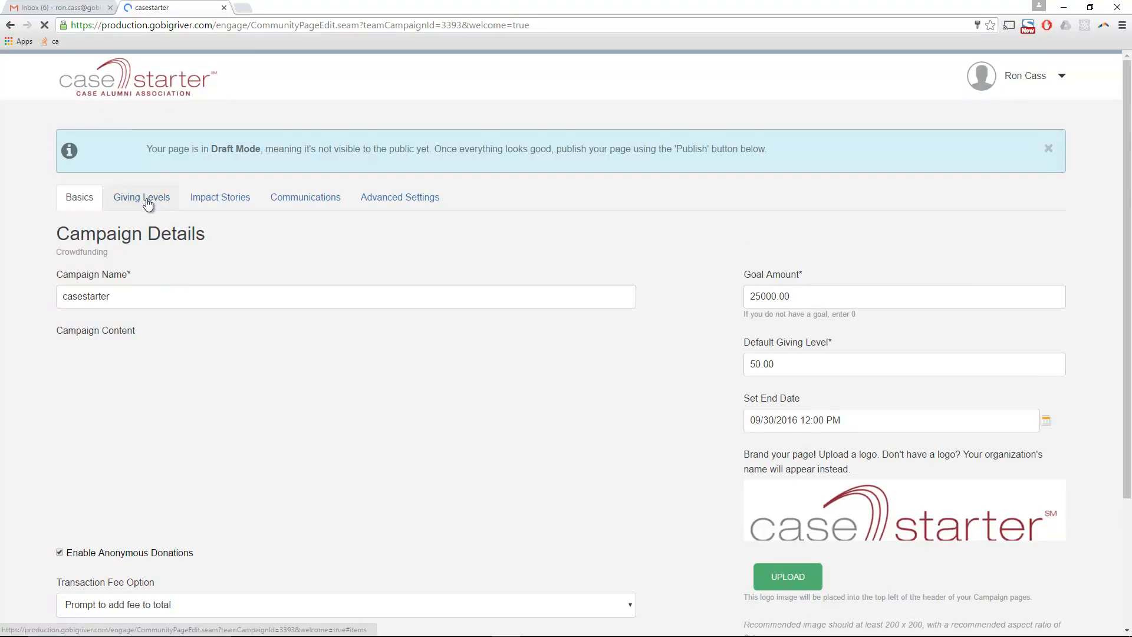
click(151, 199)
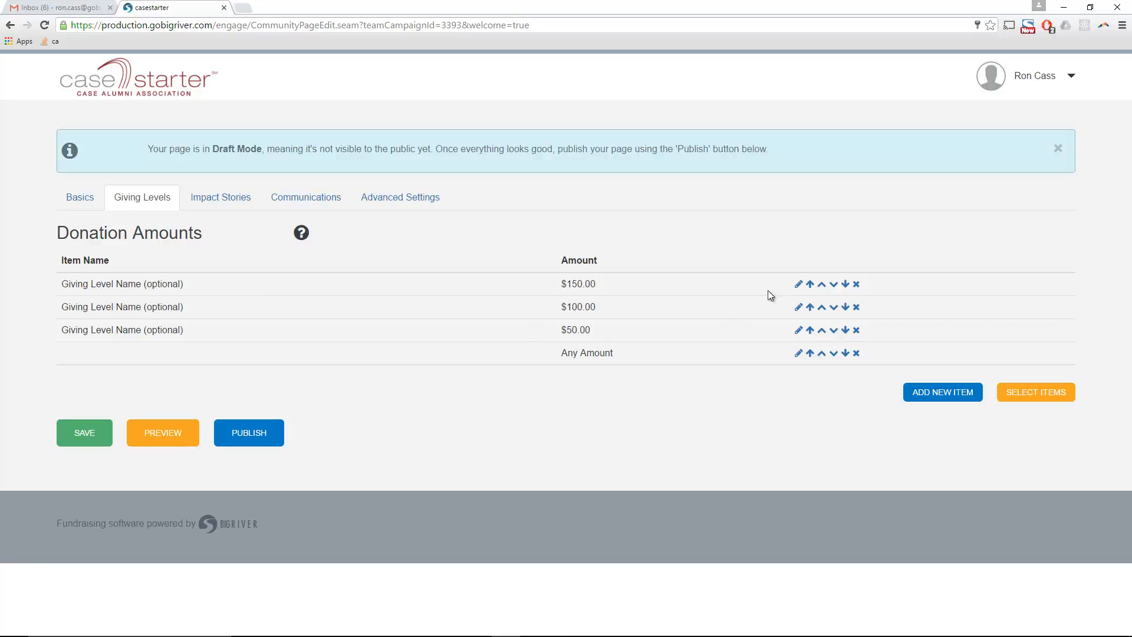
click(798, 285)
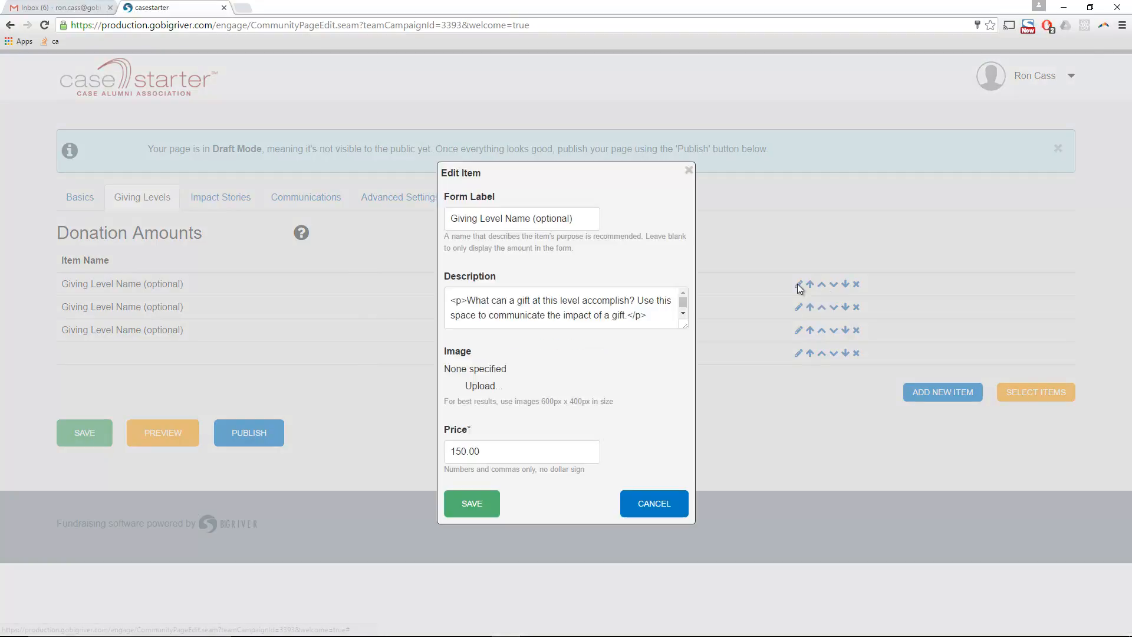
- Name the level Balloon Turbine, described 'This is a balloon turbine created by the 3D printer.'
drag(570, 172, 533, 123)
drag(536, 168, 411, 168)
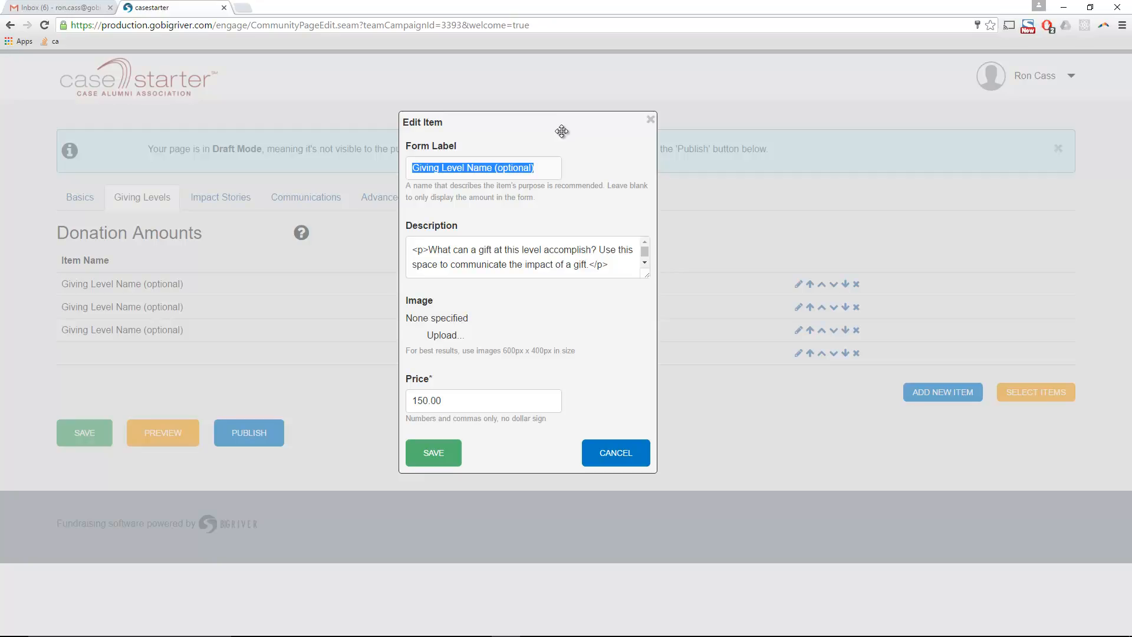
text(Balloon Tur)
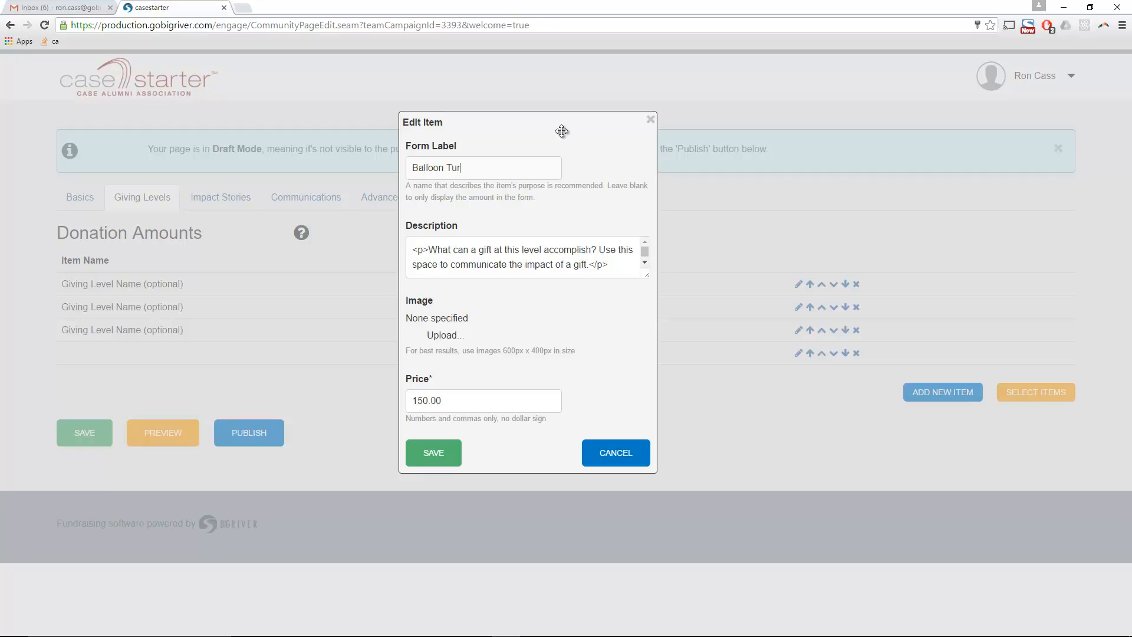
text(bine)
key(ctrl+a)
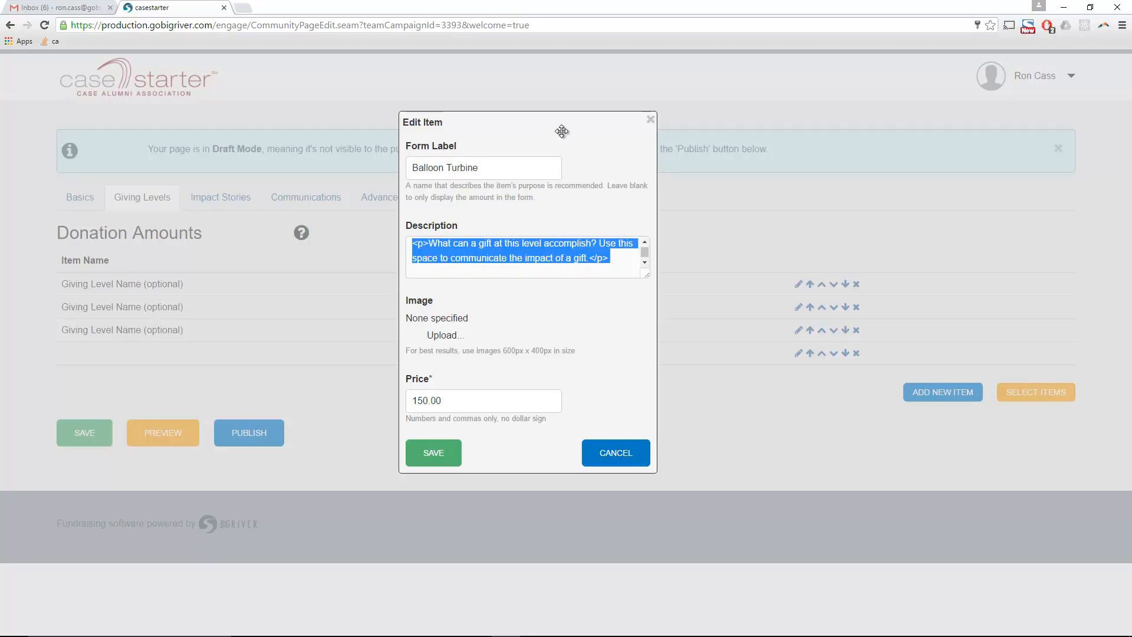
text(This i)
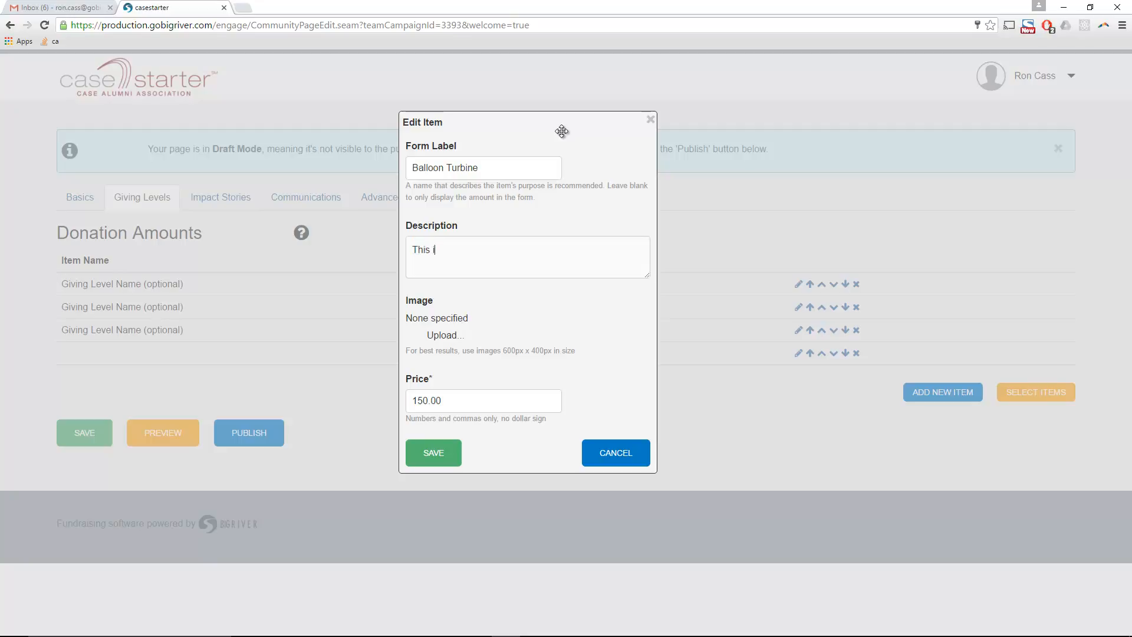
text(s a boallon turbine created by the 3D printer.)
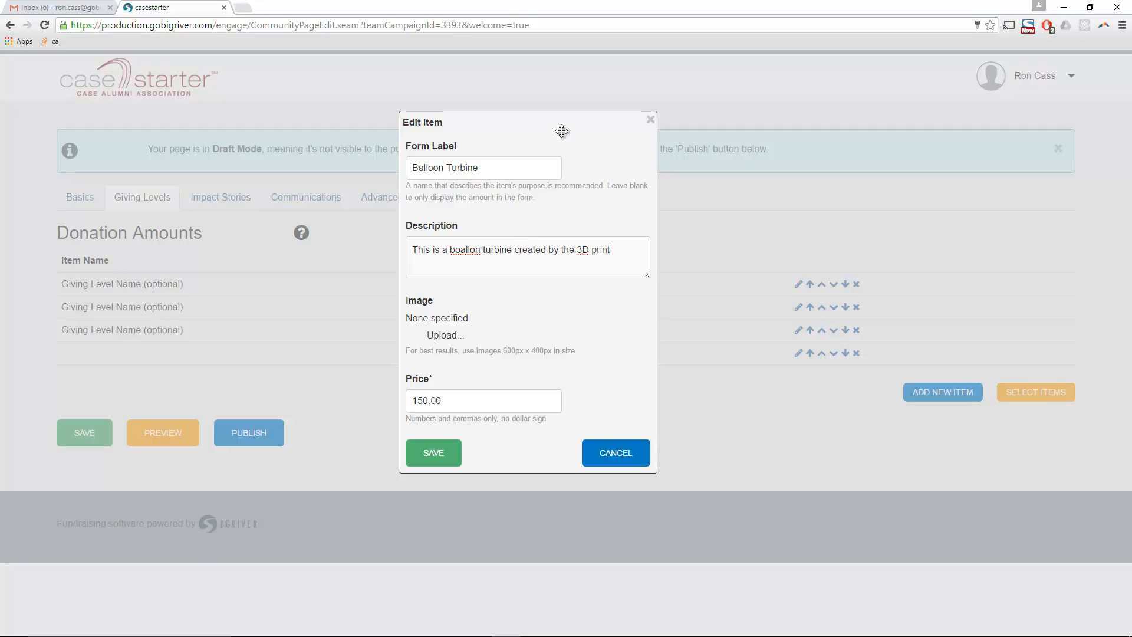
key(Left)
key(Left)
key(Left)
key(Left)
key(Left)
key(Left)
key(Left)
key(Left)
key(Left)
key(Left)
key(Left)
key(Left)
key(Left)
key(Left)
key(Left)
key(Left)
key(BackSpace)
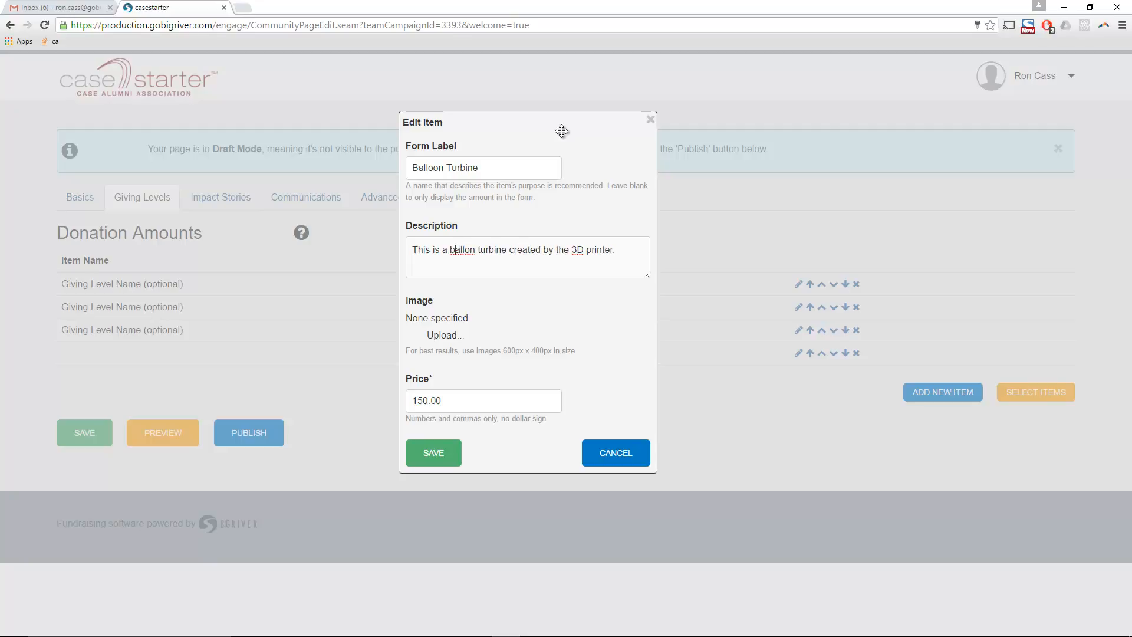
text(o)
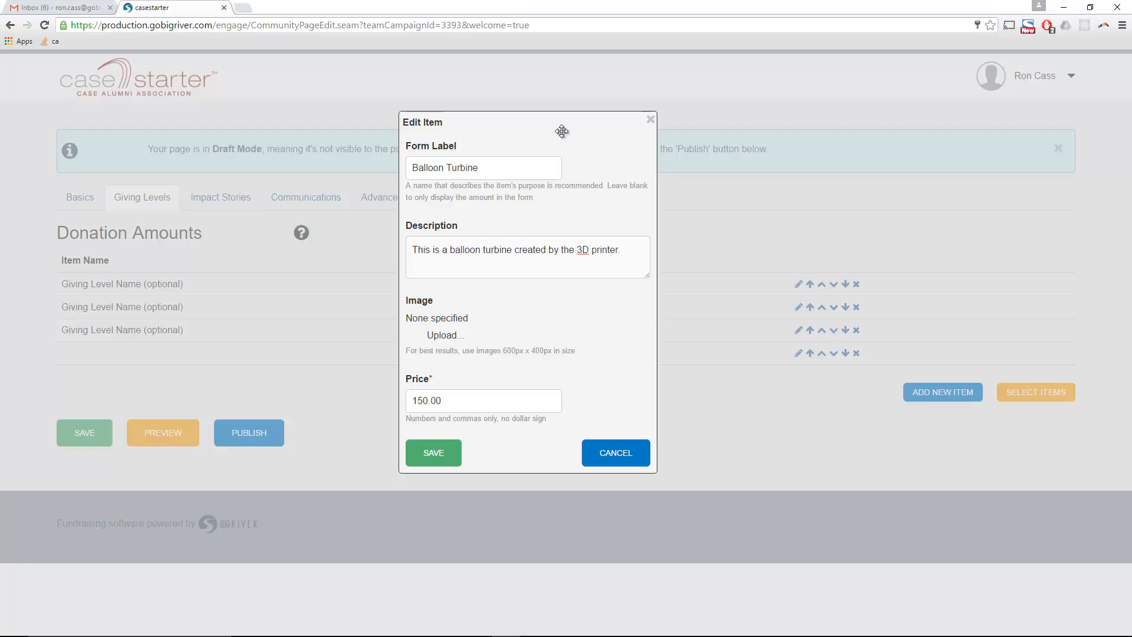
- Attach the pump image, set the price to 250.00, and save the level
click(436, 340)
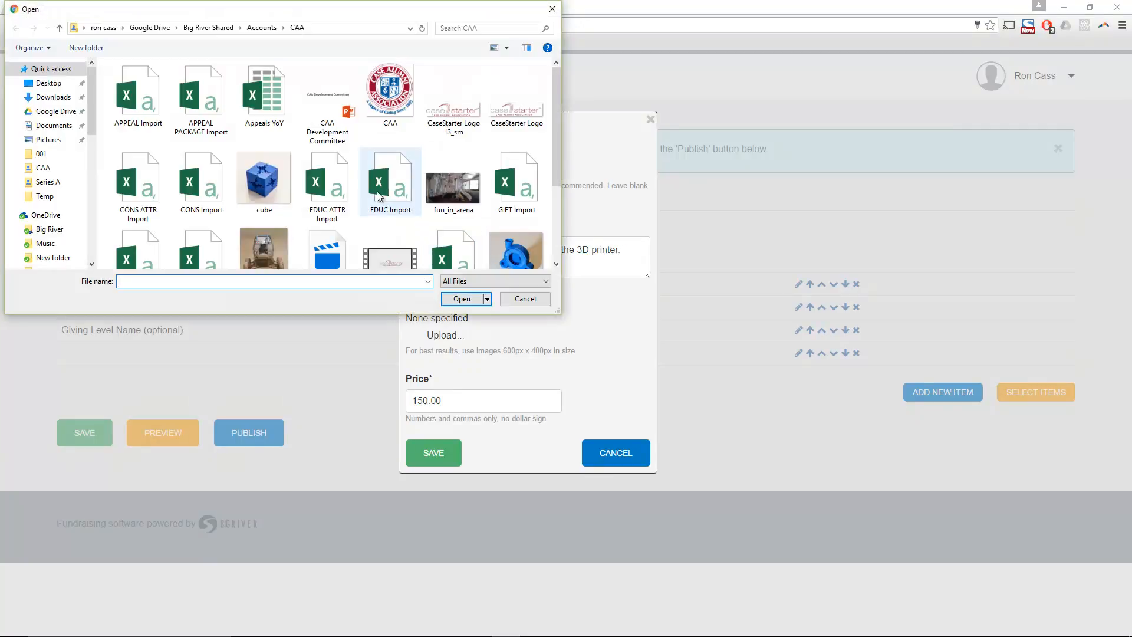
click(521, 254)
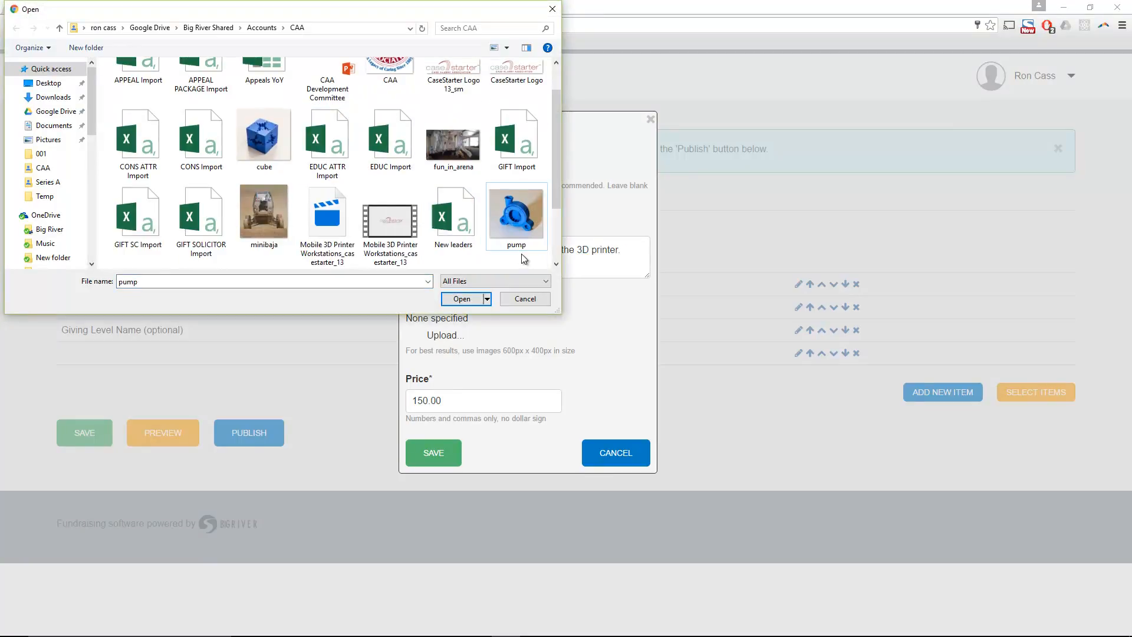
double_click(520, 222)
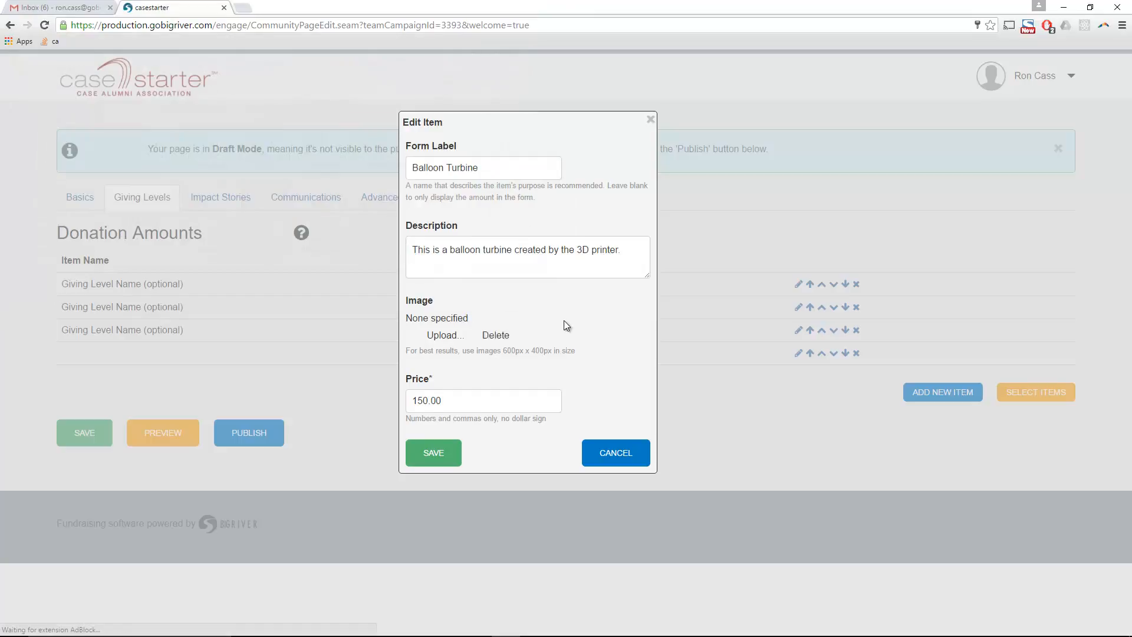
drag(412, 466, 423, 466)
text(25)
click(448, 533)
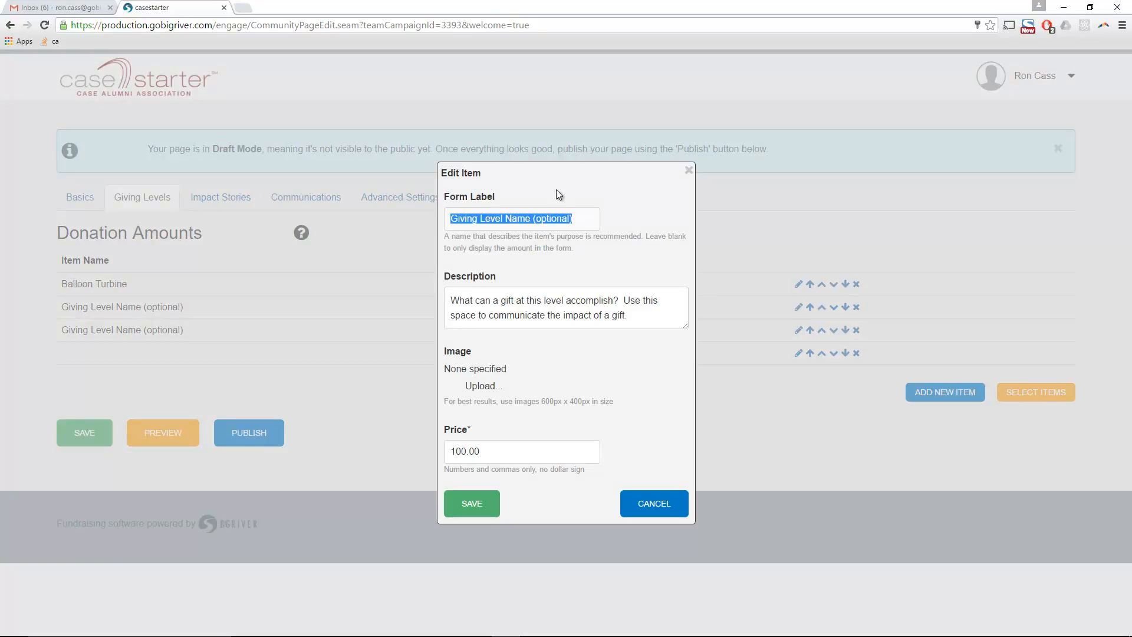
- Label the second level Cube, described 'A 3D puzzle cube created in the 3D printer that you have supported.'
text(Cube)
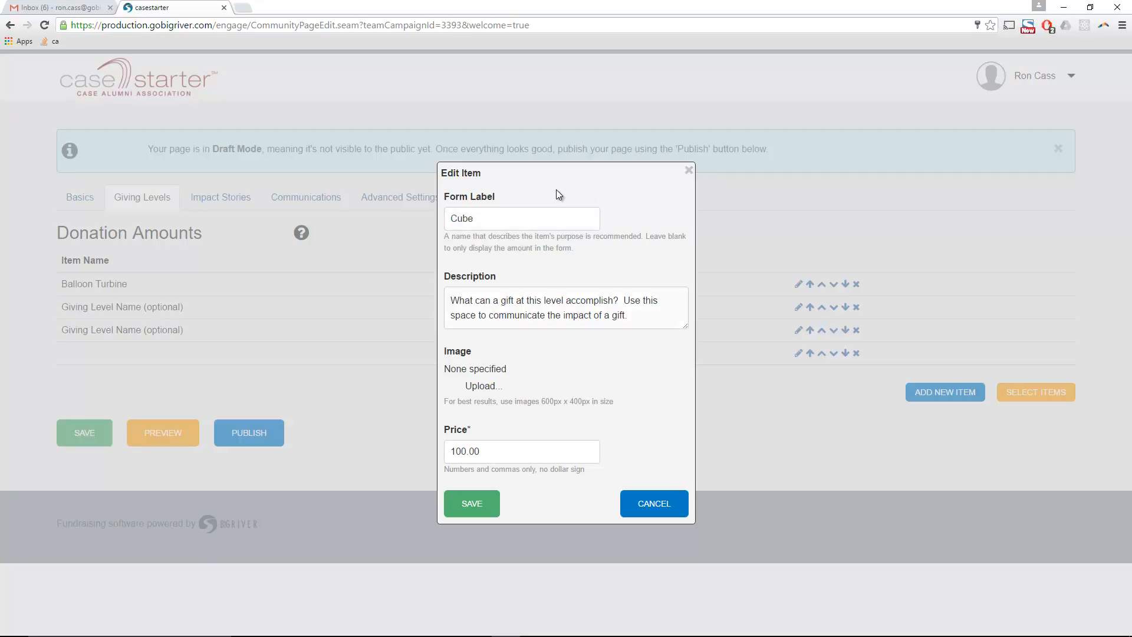
key(Tab)
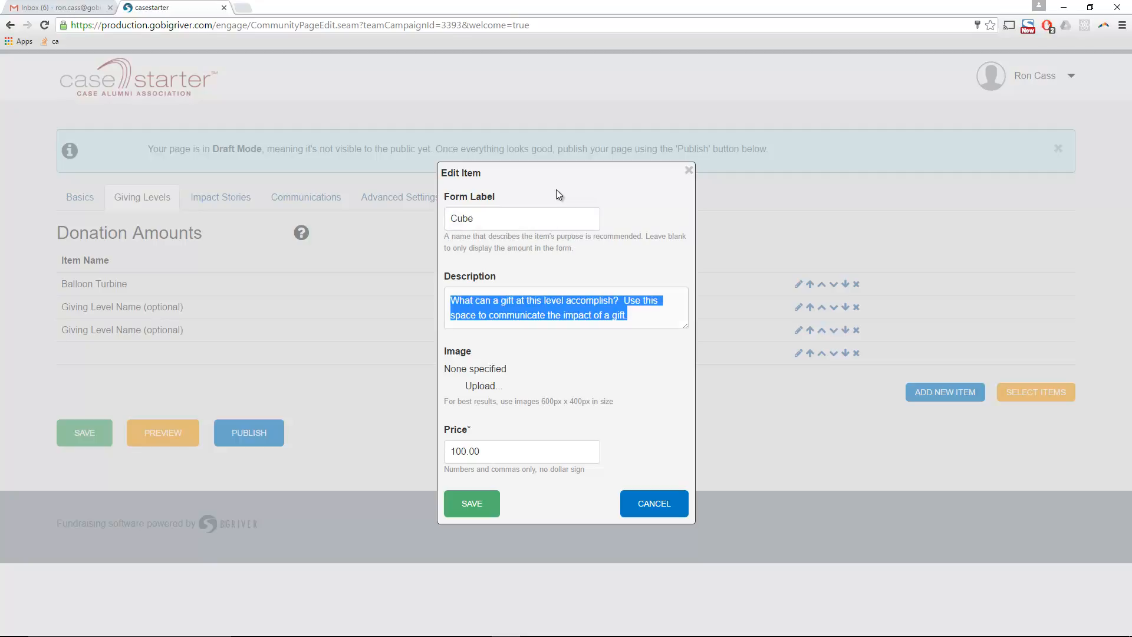
text(A 3D puzzle )
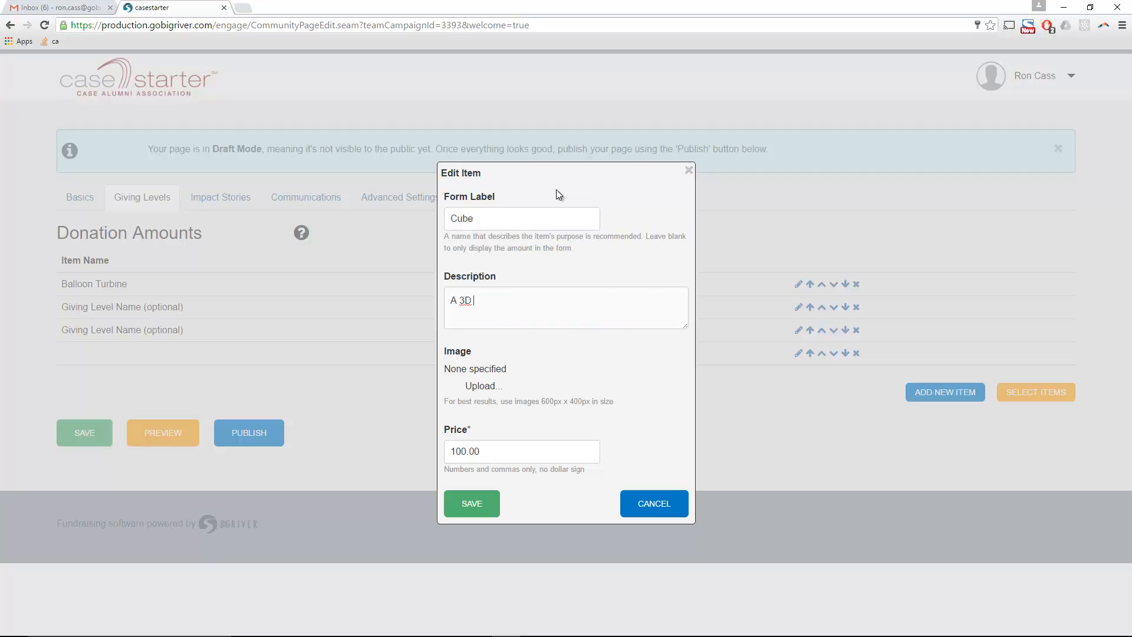
text(sub)
key(BackSpace)
key(BackSpace)
key(BackSpace)
text(cube created in the 3D printer that )
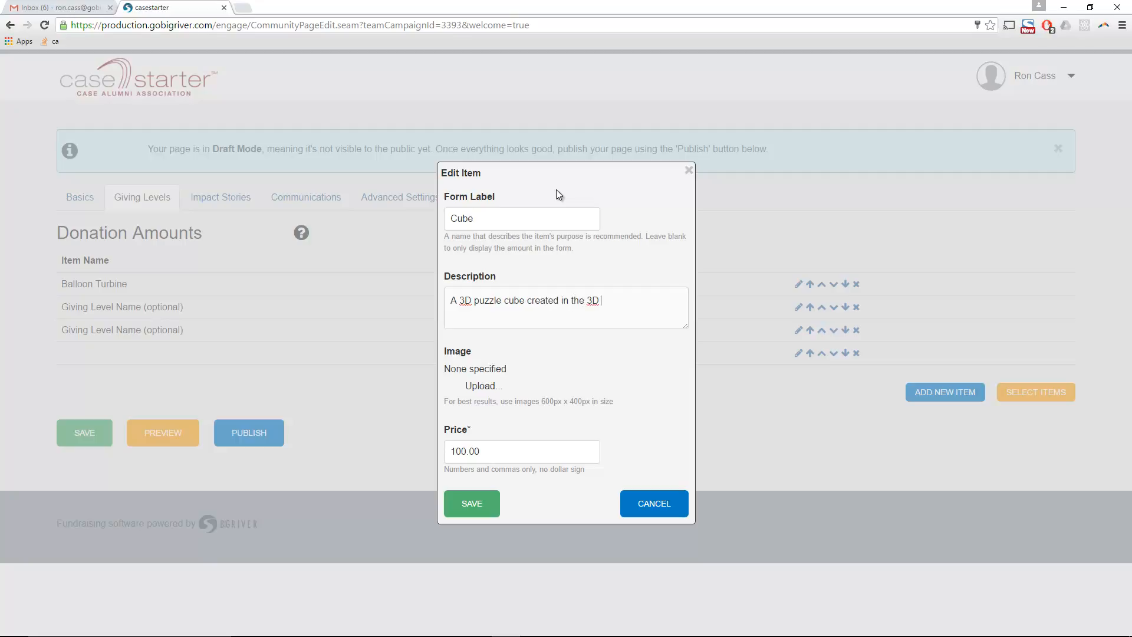
text(you have supported.)
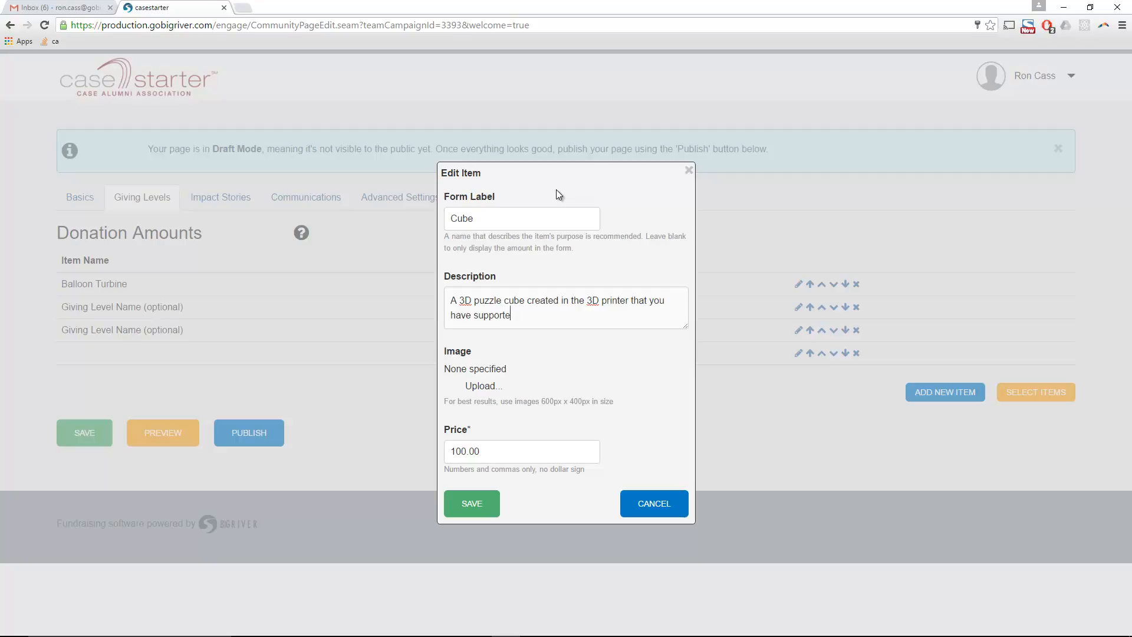
- Attach the cube image to the Cube level and save it
click(480, 387)
double_click(262, 175)
click(469, 572)
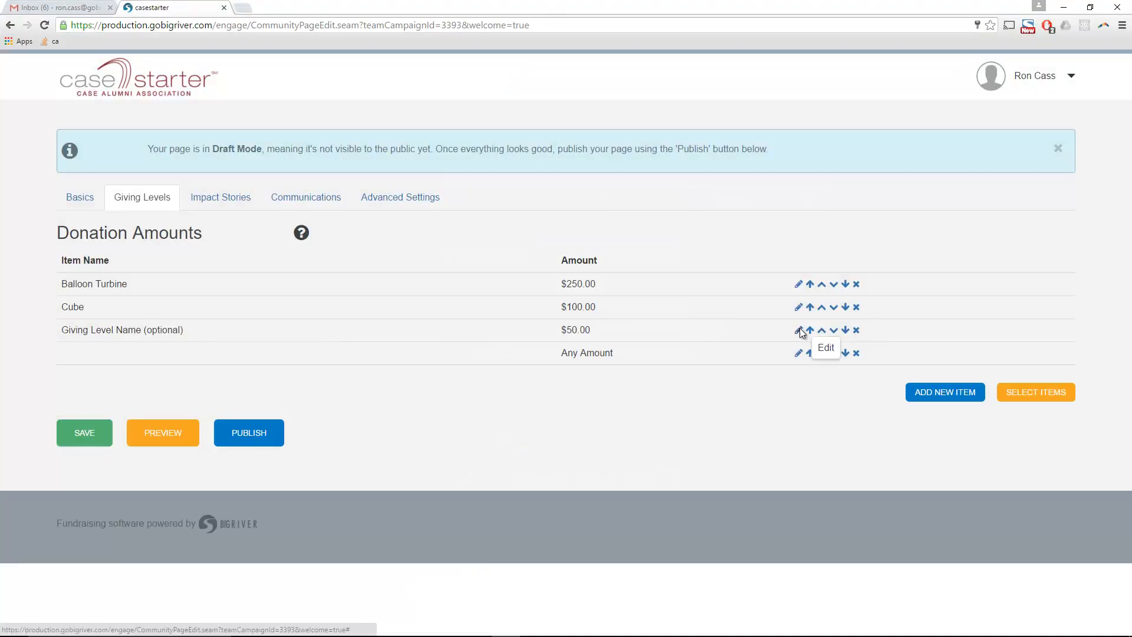
- Rename the $50.00 level Whistle, described 'A working referee's whistle made in the 3D printer'
click(800, 330)
key(ctrl+a)
text(Whistle)
key(Tab)
key(ctrl+a)
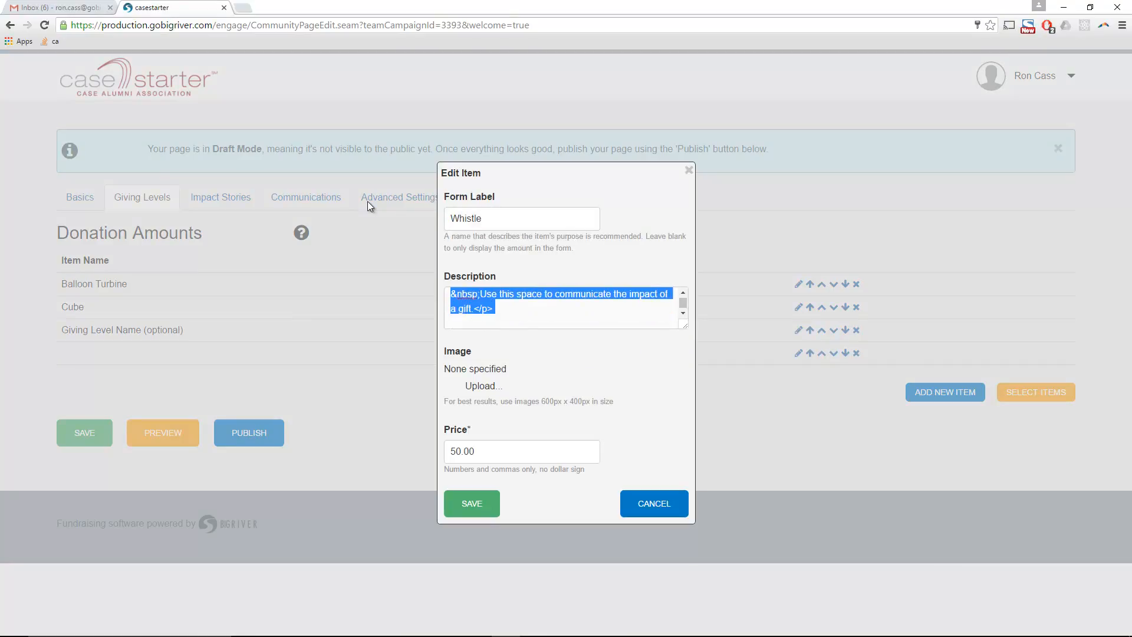
text(A working )
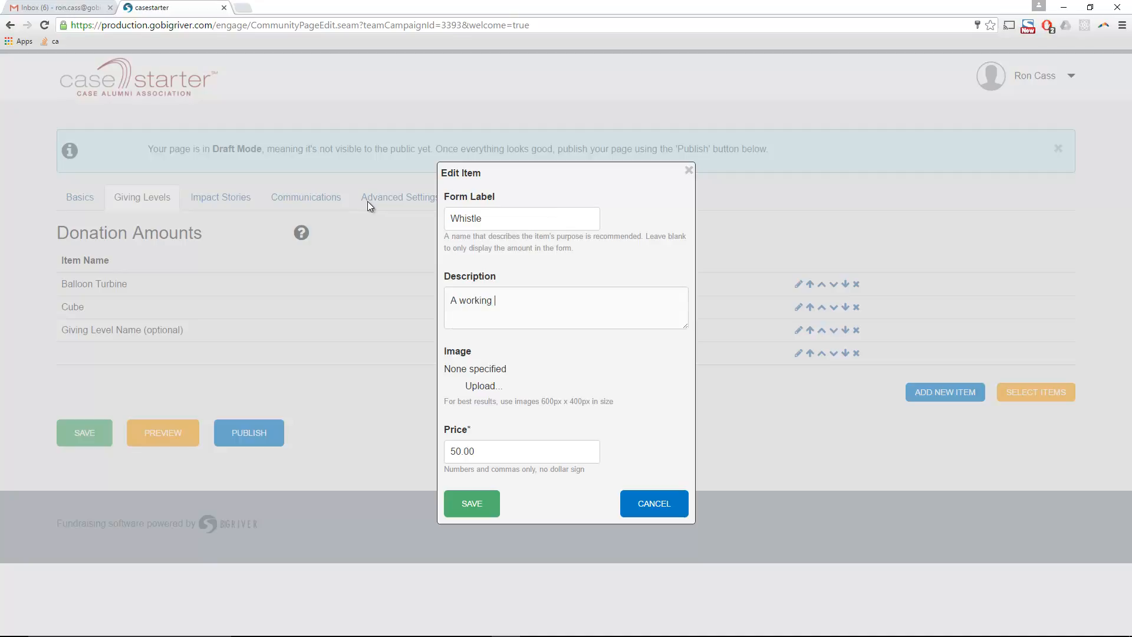
text(referr's whistle made in the )
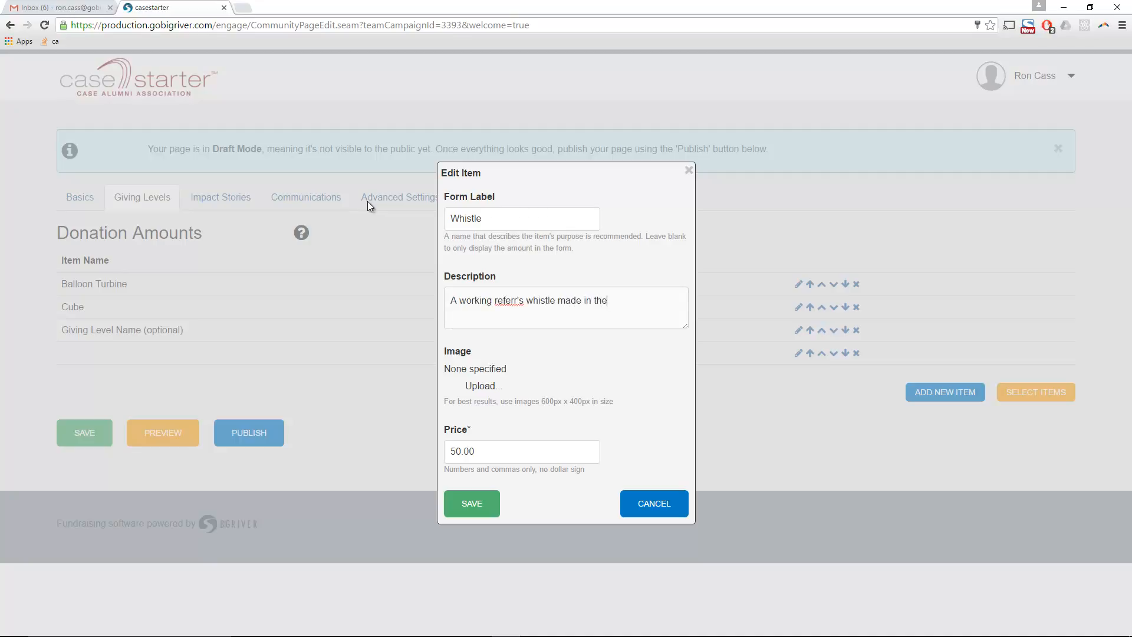
text(3D printer)
key(Left)
key(Left)
key(Left)
key(Left)
key(Left)
key(Left)
key(Left)
key(Left)
key(Left)
key(Left)
key(Left)
key(Left)
key(BackSpace)
text(ee)
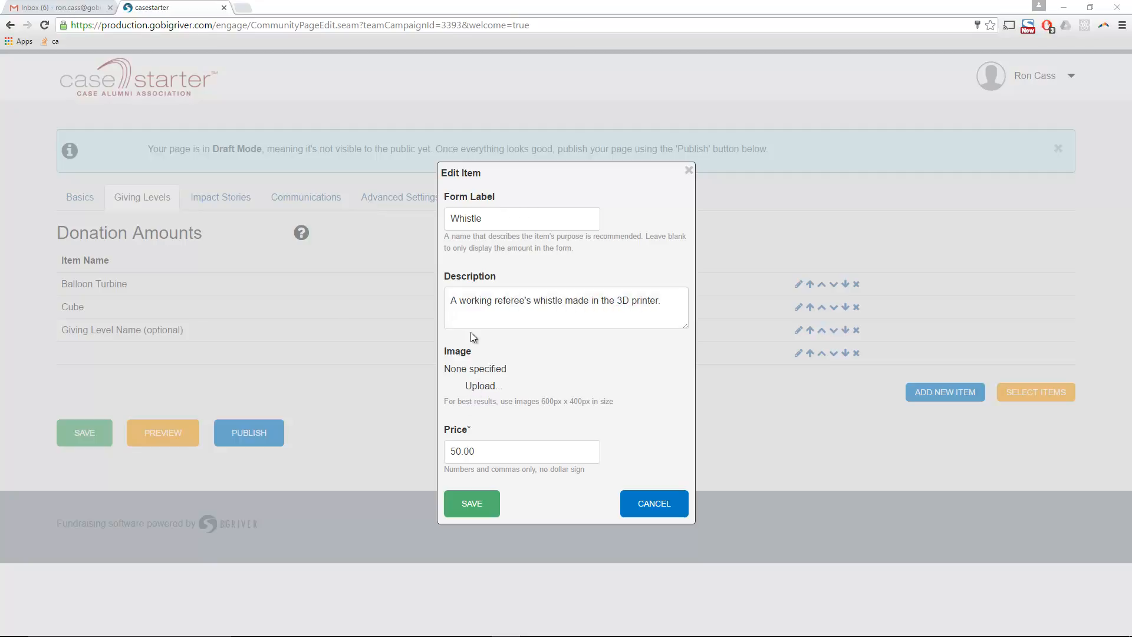
- Attach the whistle image, save the Whistle level, and save the giving levels
click(474, 386)
double_click(264, 236)
click(465, 553)
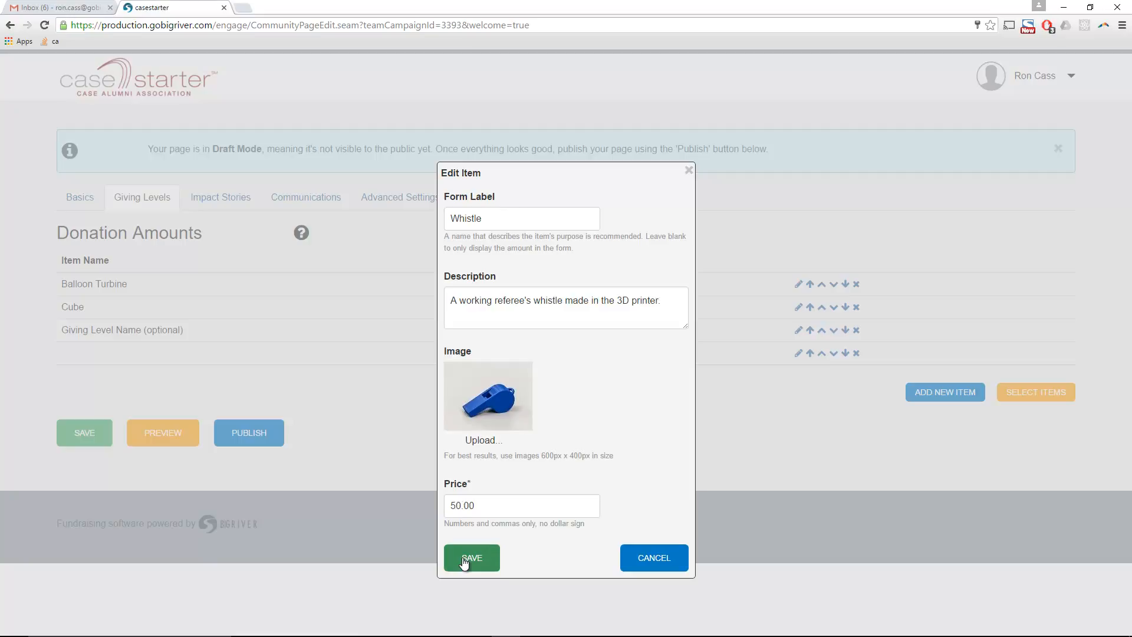
click(95, 440)
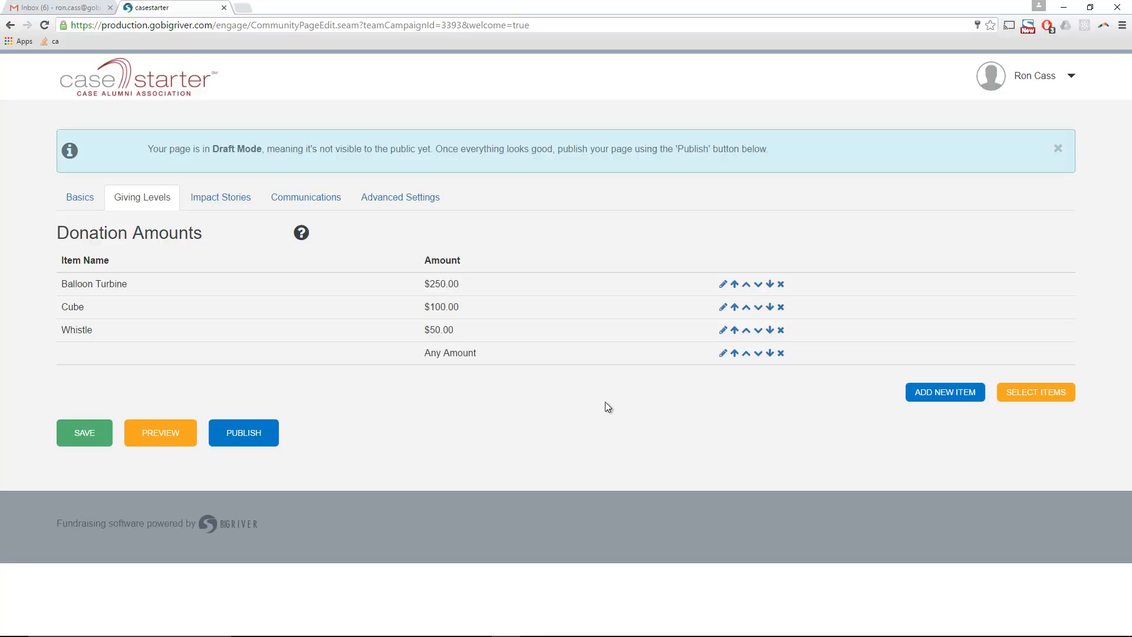
- Preview the campaign page and scroll through the Balloon Turbine, Cube and Whistle reward cards
click(172, 441)
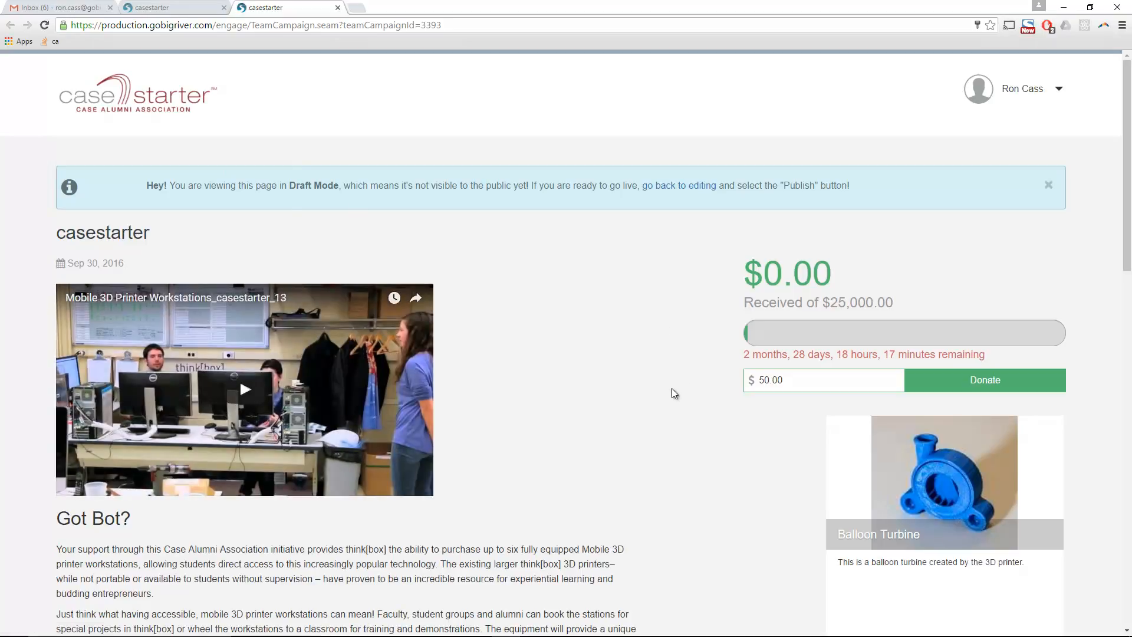
scroll(669, 388, down, 2)
scroll(676, 386, down, 6)
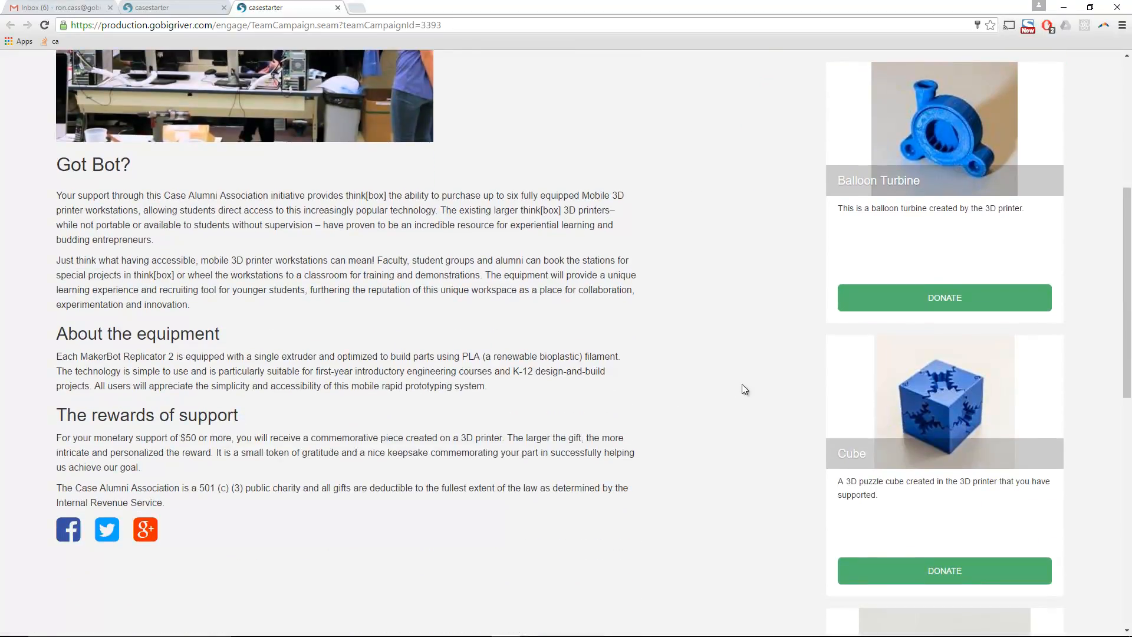
scroll(741, 387, down, 5)
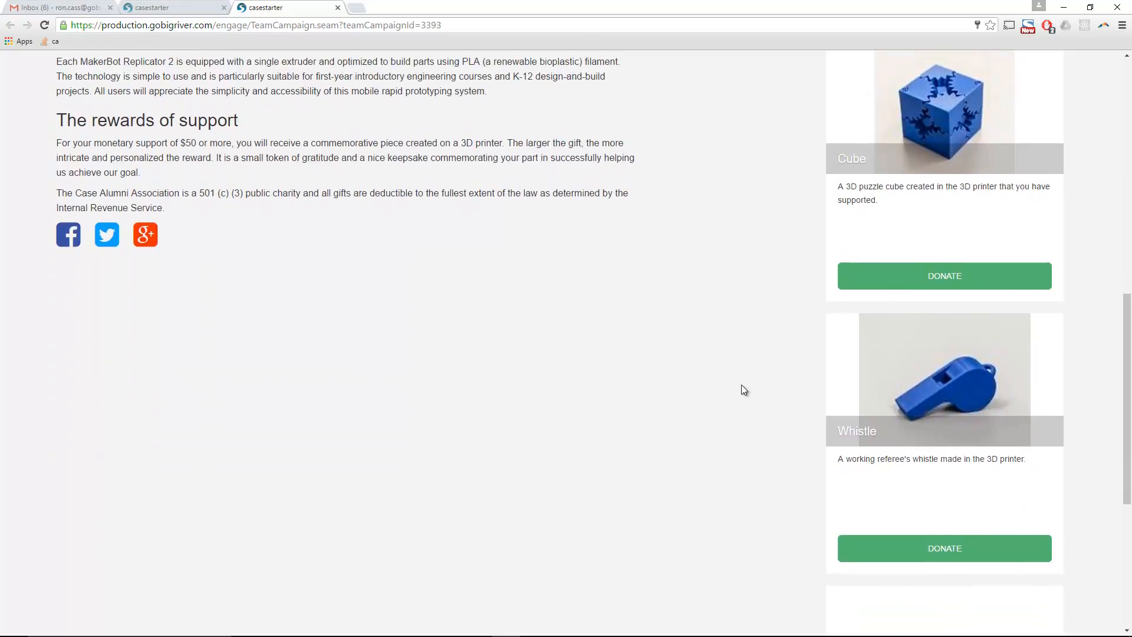
scroll(741, 387, up, 7)
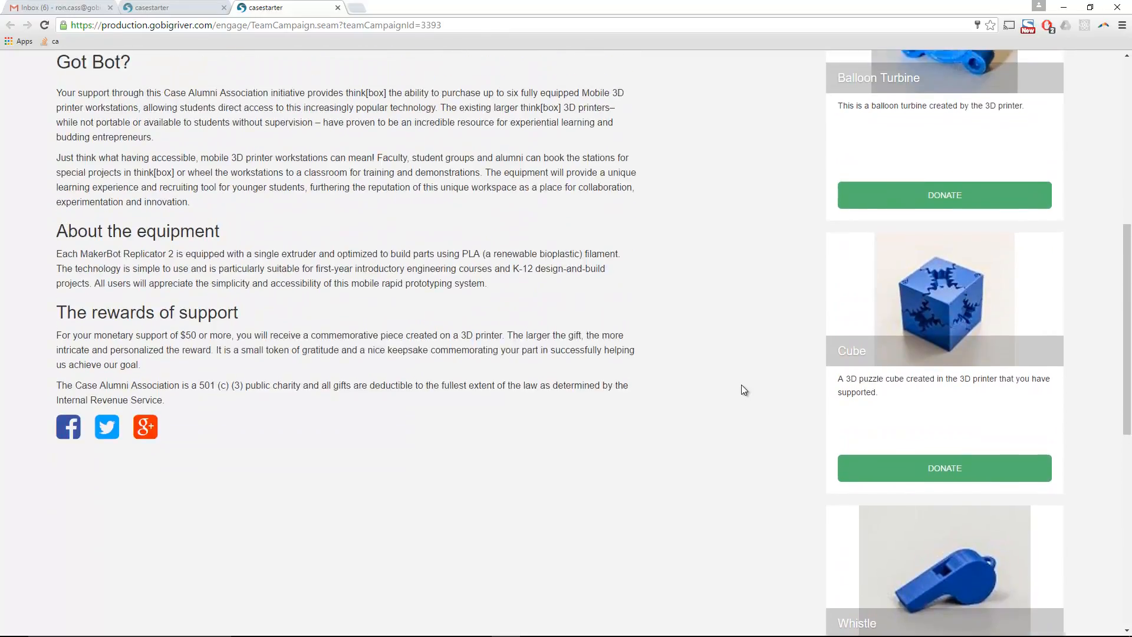
scroll(742, 384, up, 5)
scroll(690, 405, down, 5)
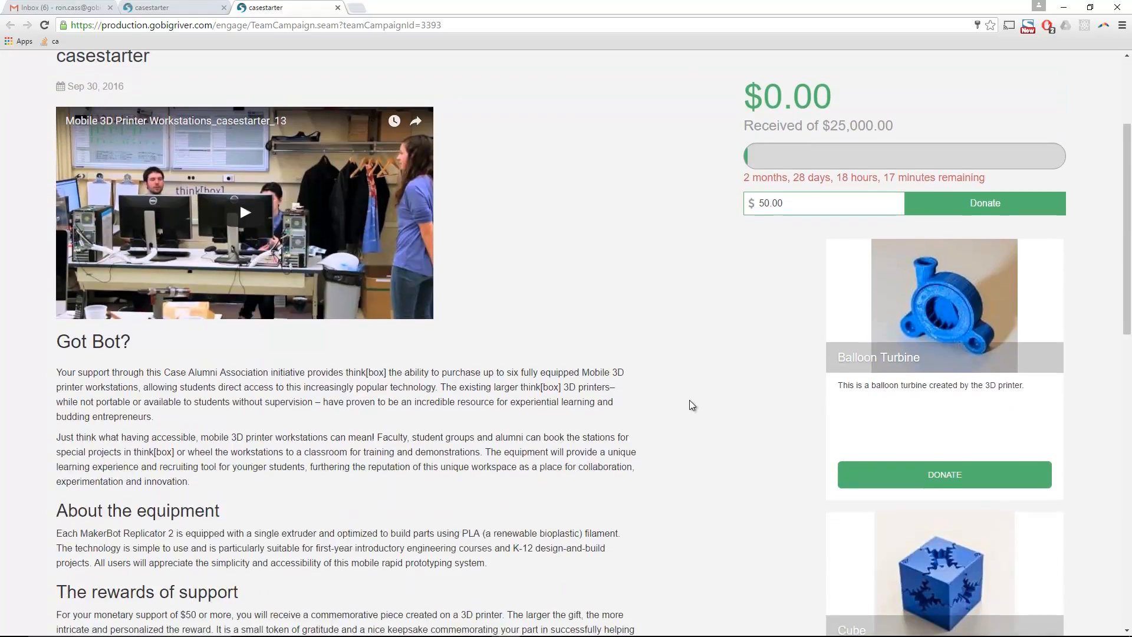
- Start a $250 donation for the Balloon Turbine reward and review the test-card hint
click(897, 358)
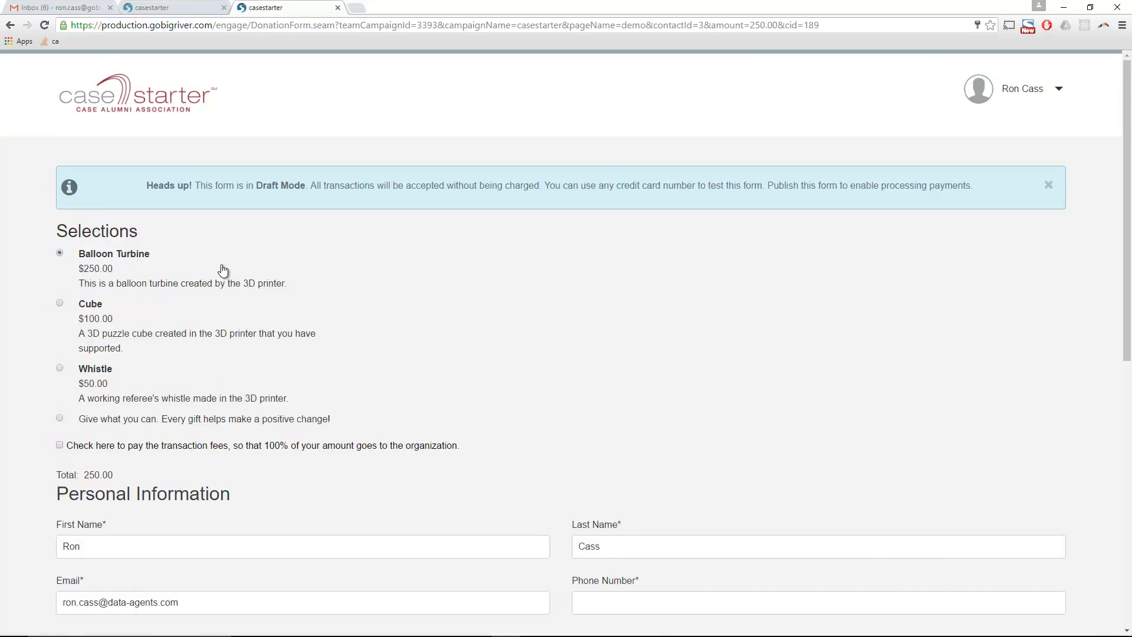
scroll(406, 350, down, 3)
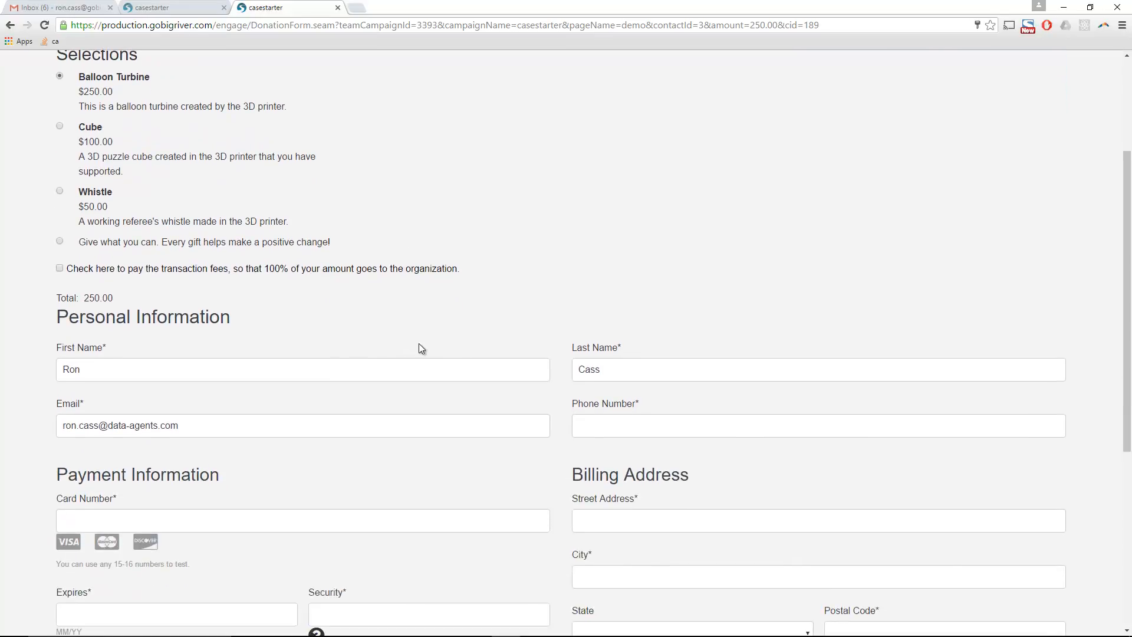
scroll(547, 385, down, 3)
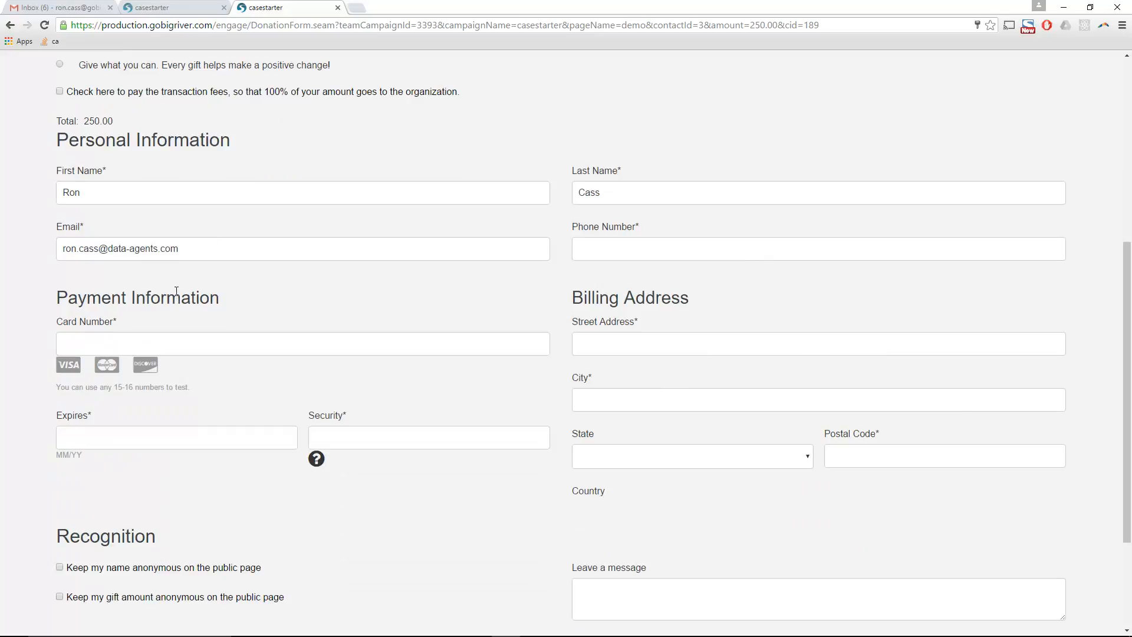
scroll(237, 361, up, 6)
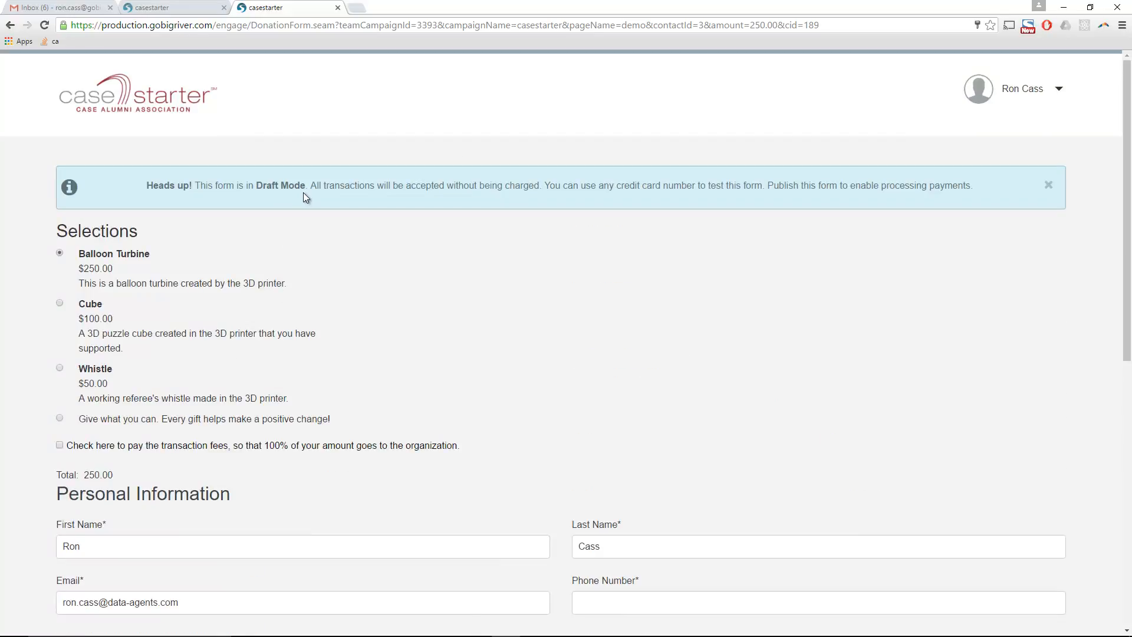
scroll(269, 481, down, 4)
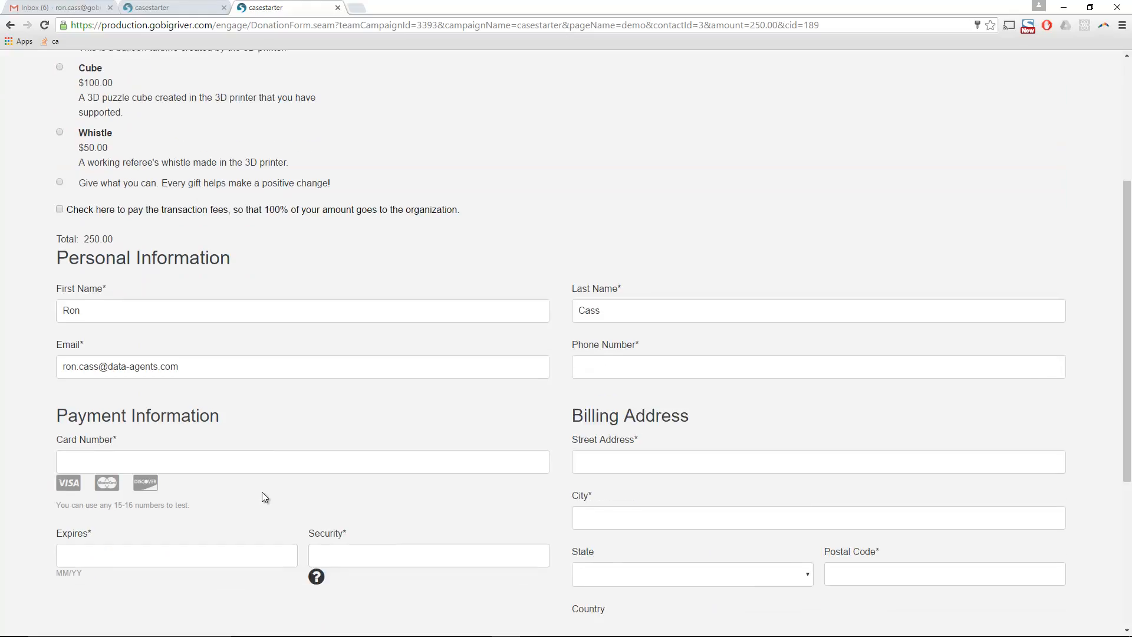
triple_click(53, 507)
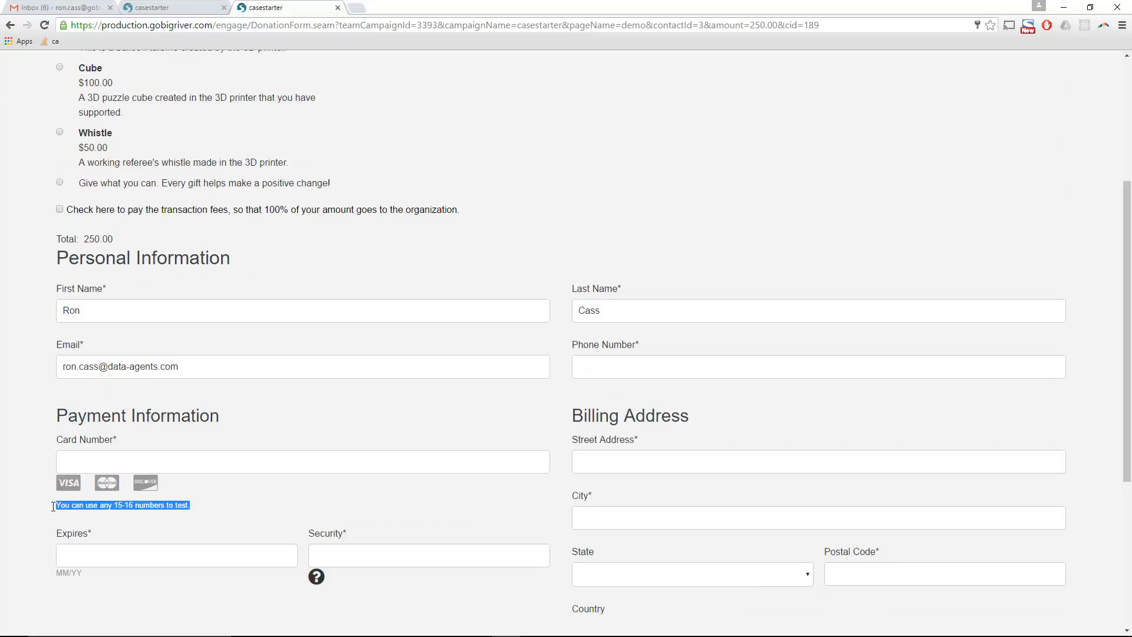
click(250, 504)
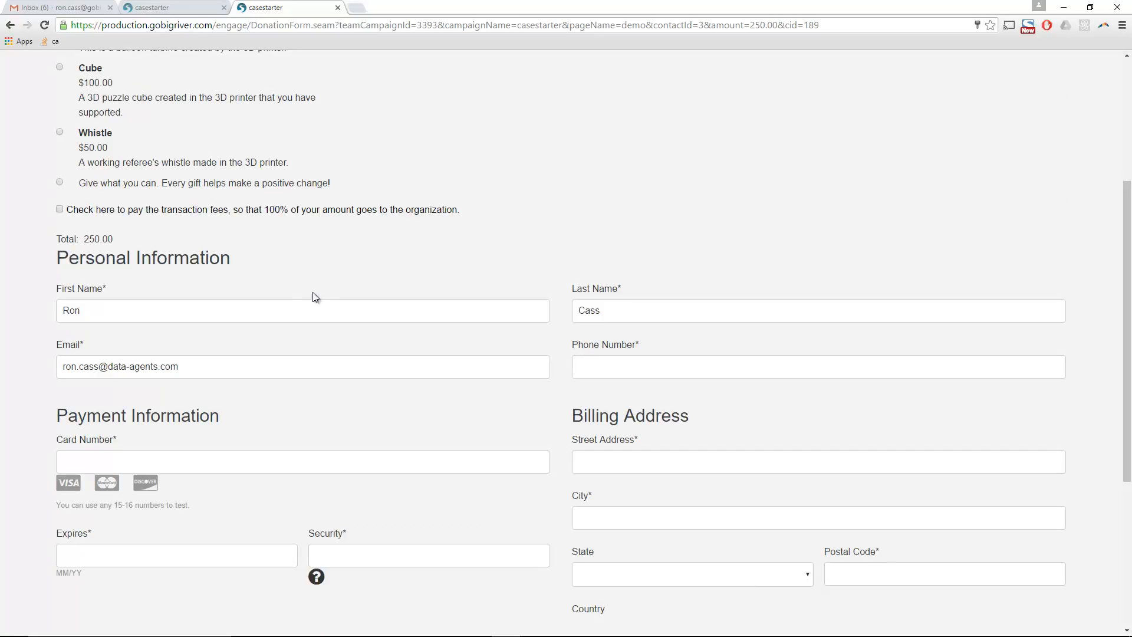
- Autofill the donor's contact and billing details, then replace the phone with a new number
drag(107, 371, 391, 392)
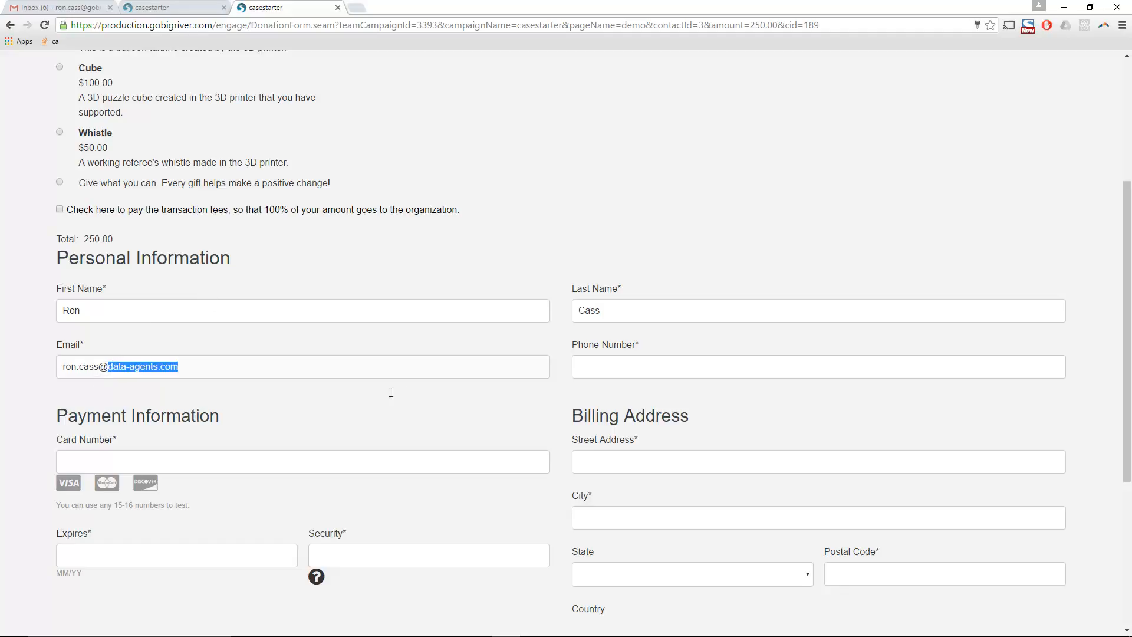
text(go)
click(437, 390)
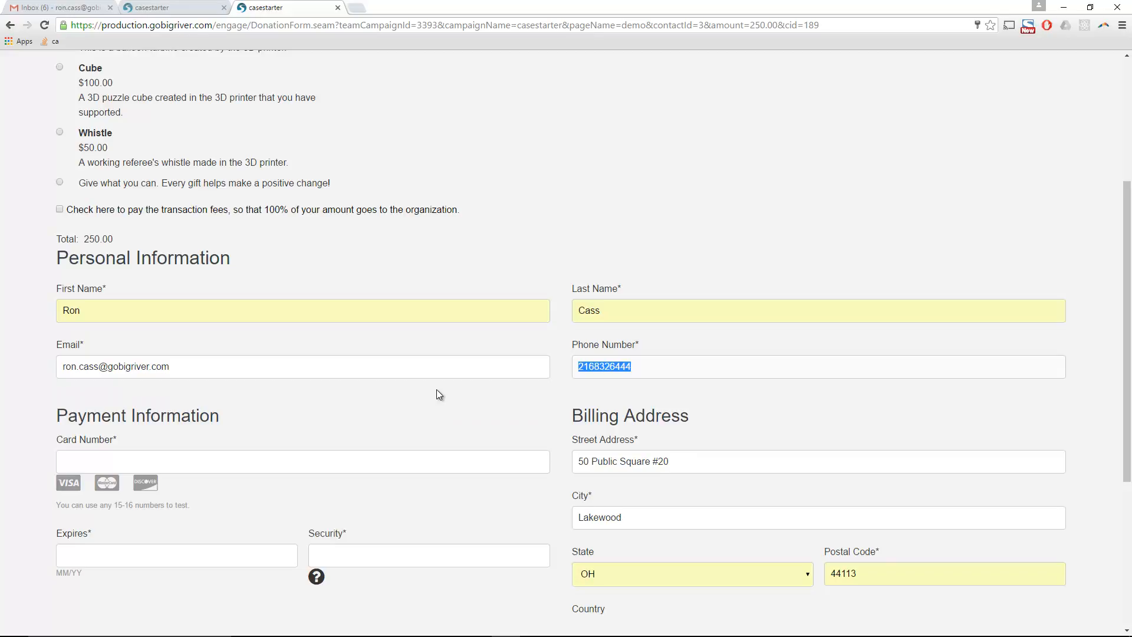
key(BackSpace)
key(Tab)
text(4111111111111111)
key(Tab)
text(12/21)
key(Tab)
text(123)
scroll(430, 418, down, 4)
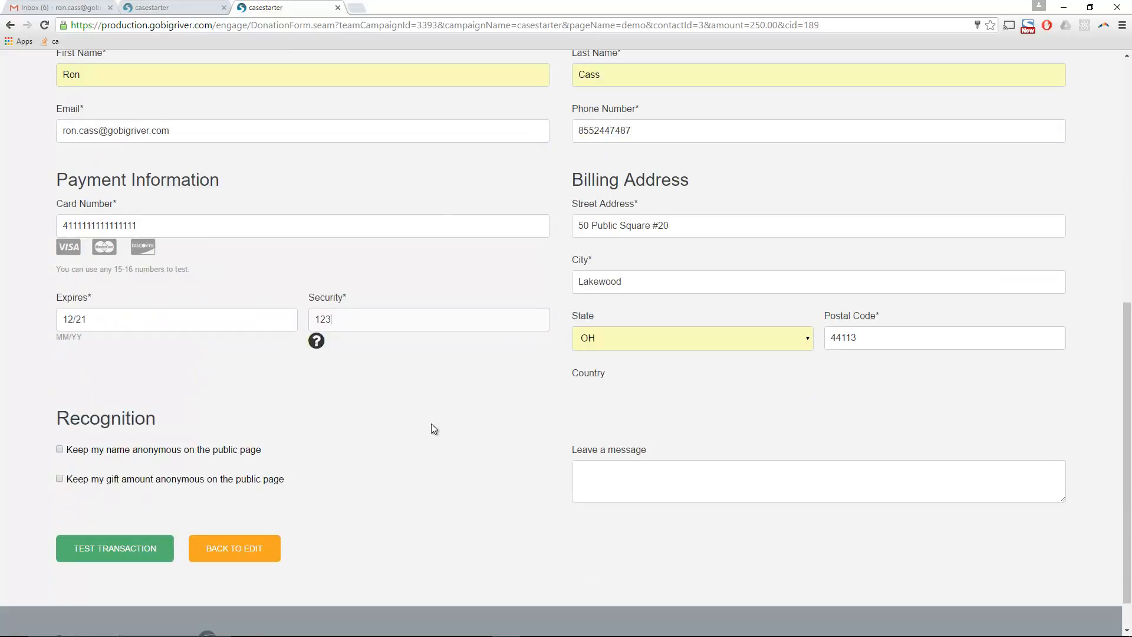
scroll(434, 428, down, 1)
click(96, 508)
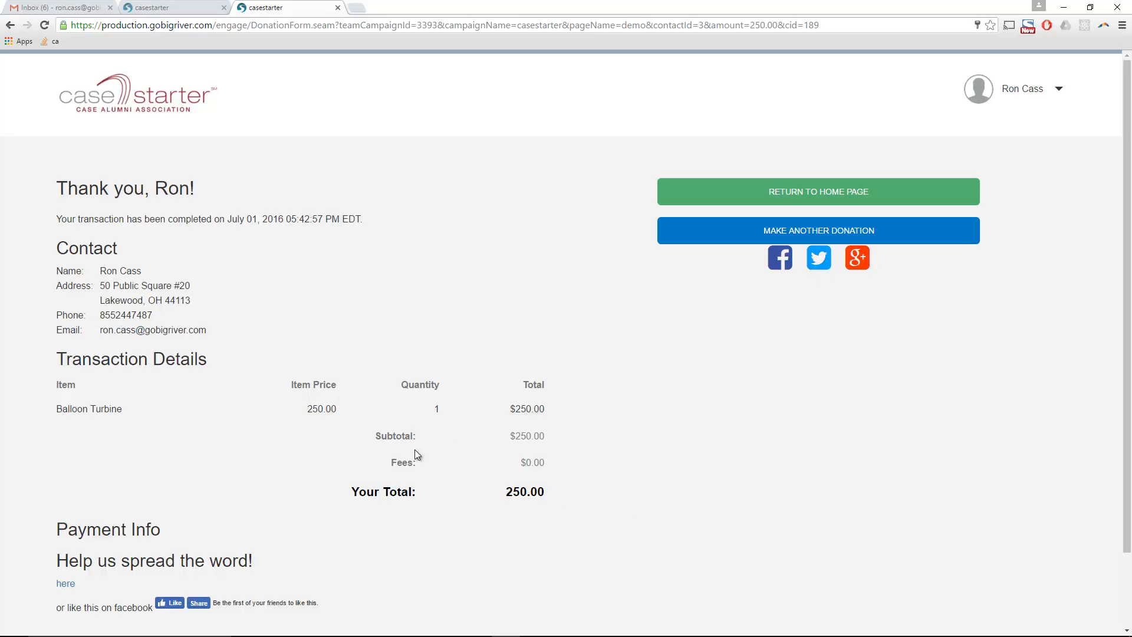
- Refresh the mail inbox for new messages, then return to the donation thank-you page
click(56, 7)
click(28, 147)
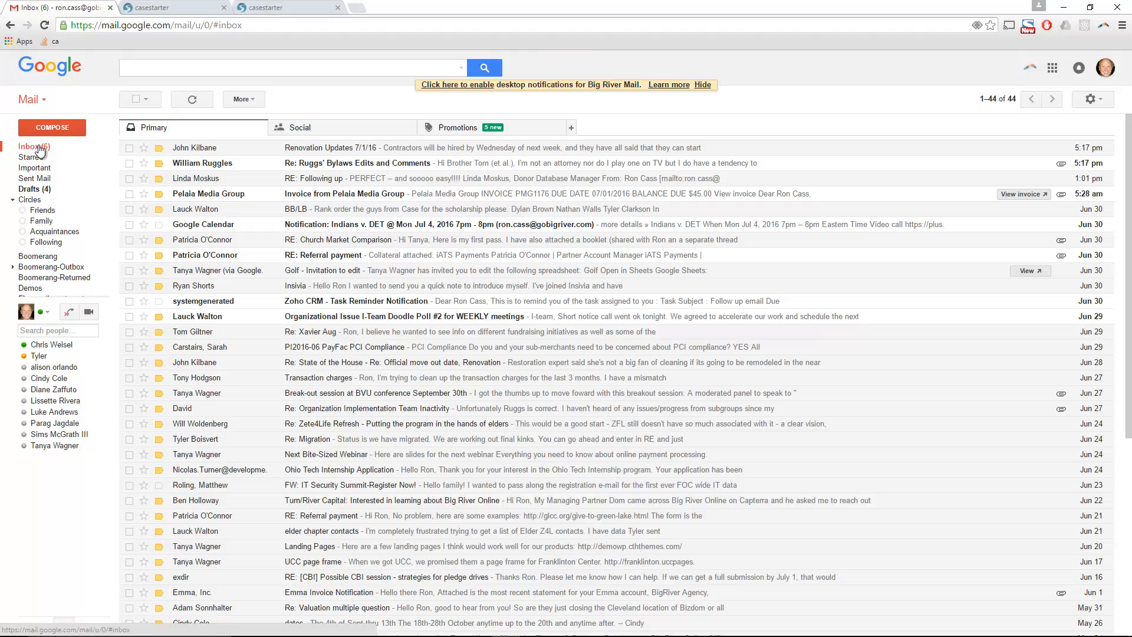
click(268, 4)
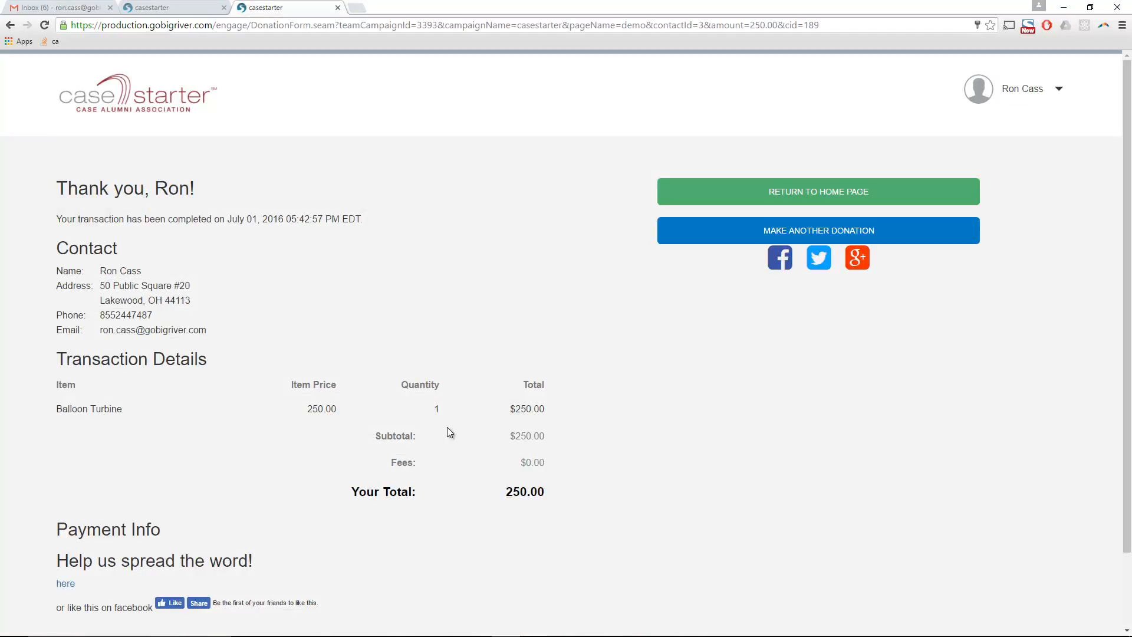
scroll(436, 437, down, 2)
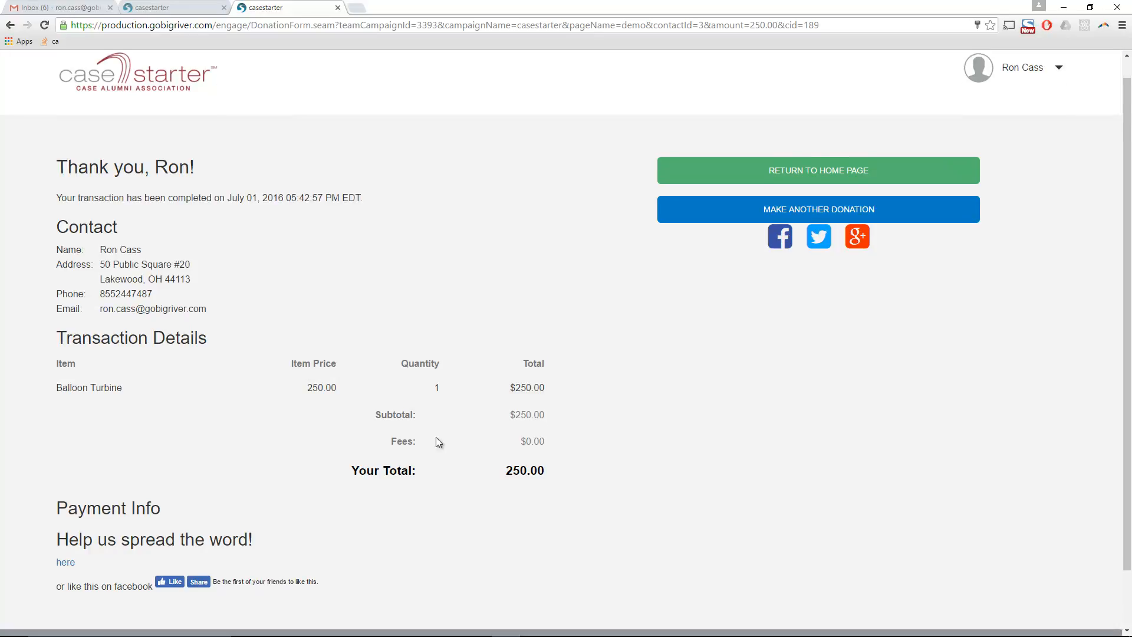
scroll(436, 437, up, 2)
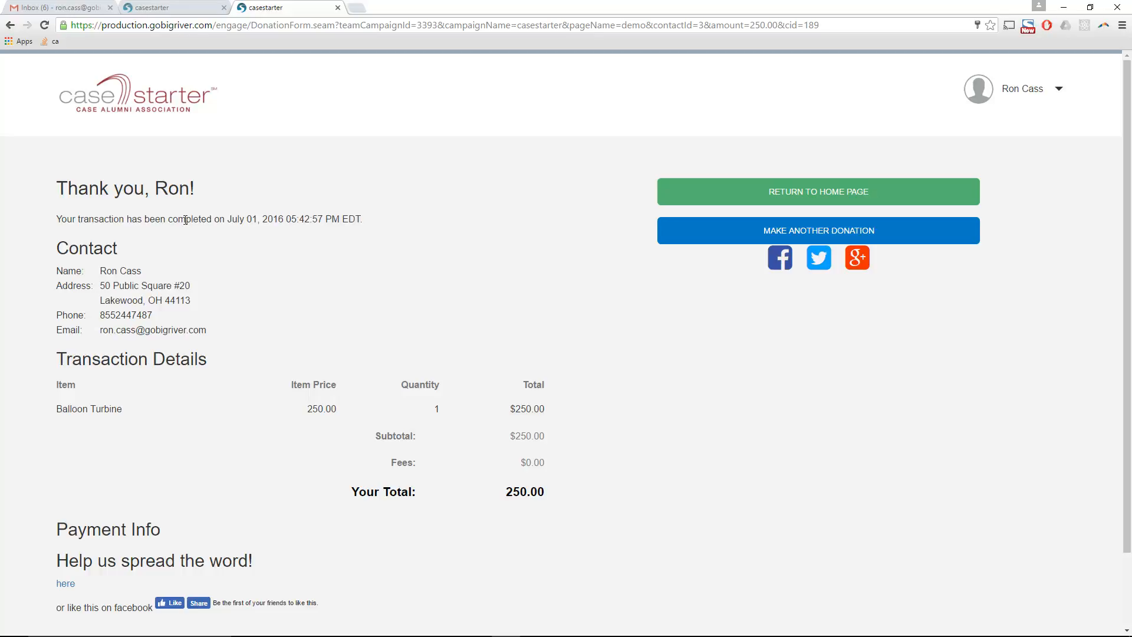
- In the campaign editor's Communications, review the automatic receipt email and confirmation page content
click(171, 7)
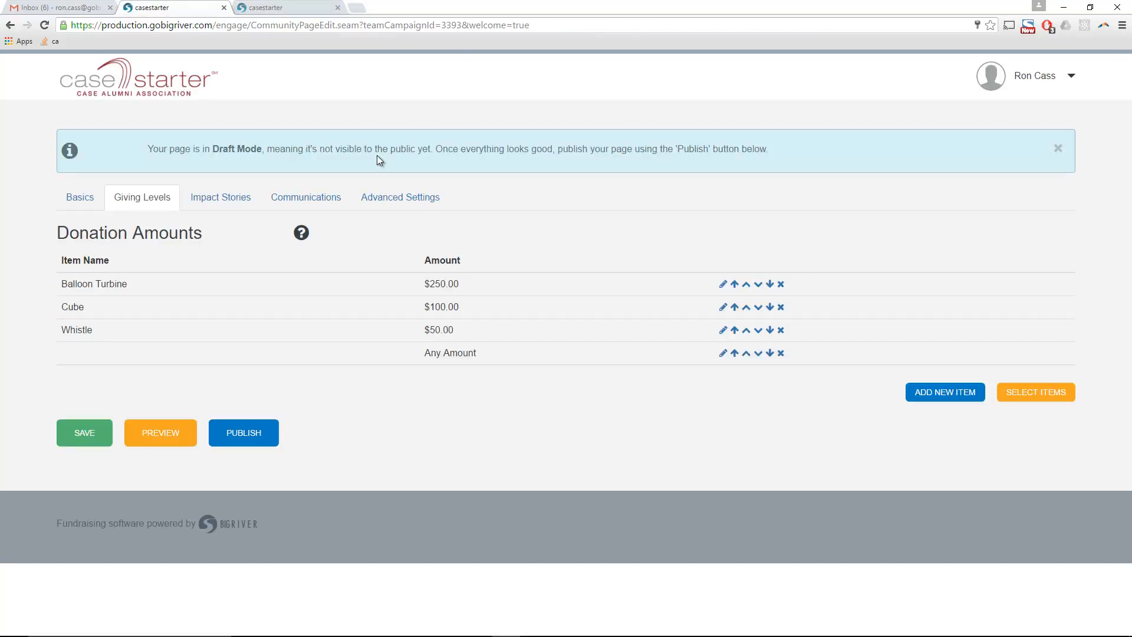
click(310, 203)
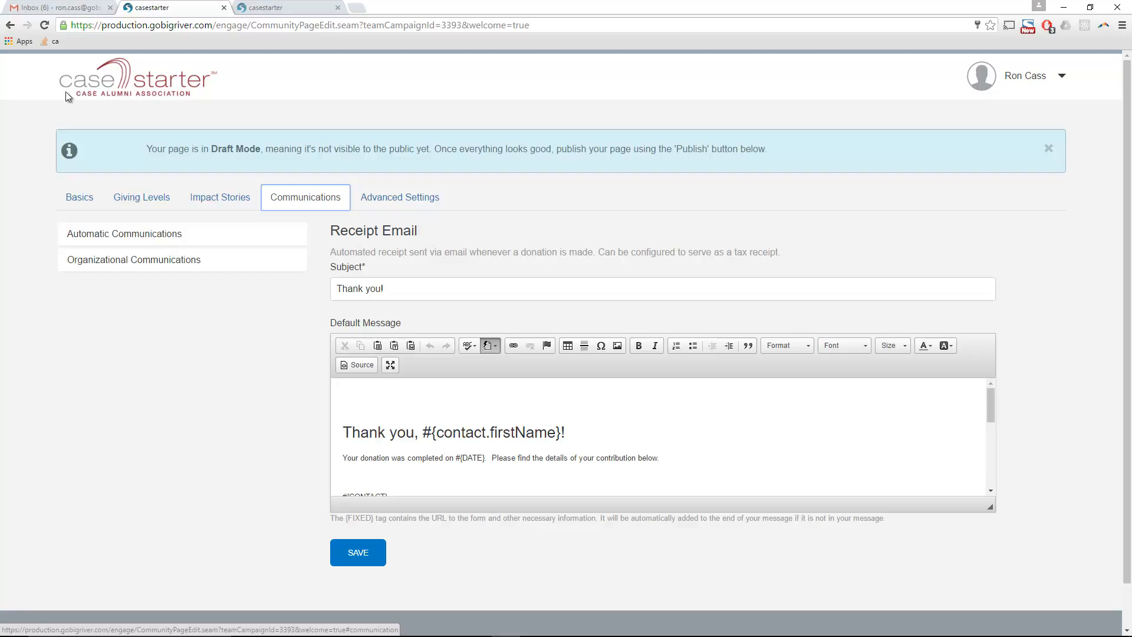
click(106, 239)
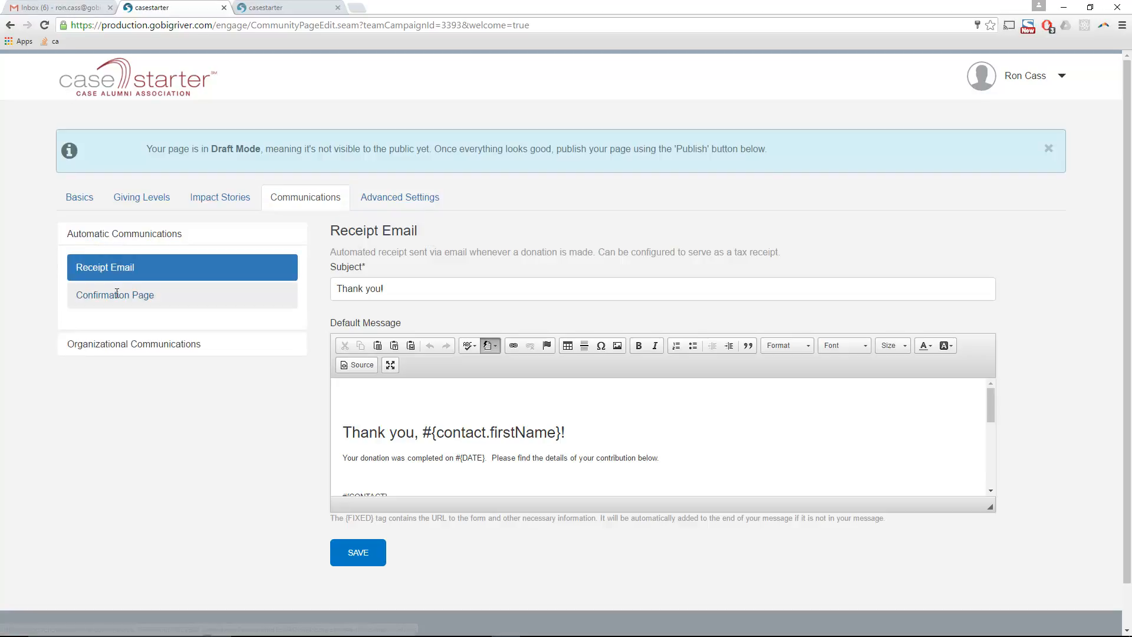
click(115, 295)
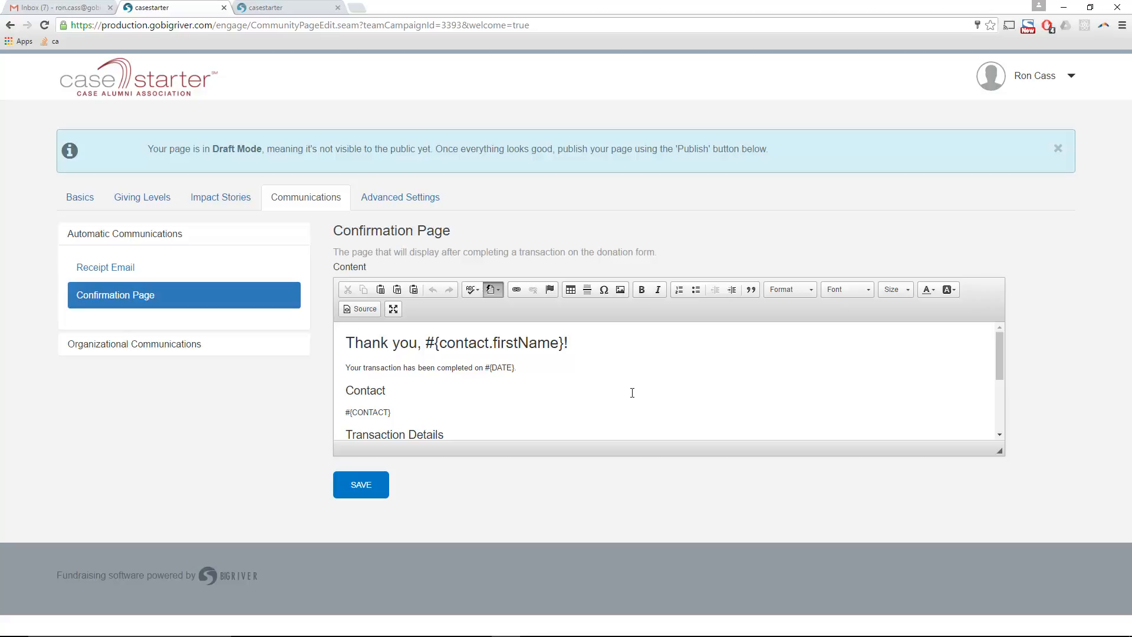
scroll(480, 379, down, 5)
scroll(480, 379, up, 5)
- Review the Invite Donors email template, then bring up the Campaign Details settings
click(97, 350)
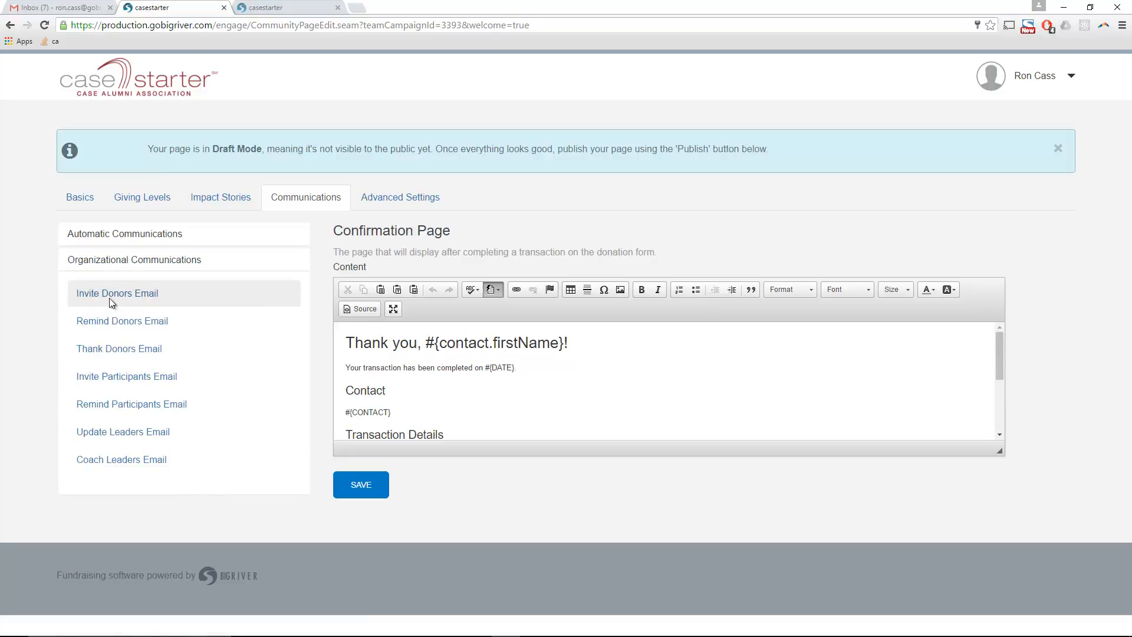
click(117, 293)
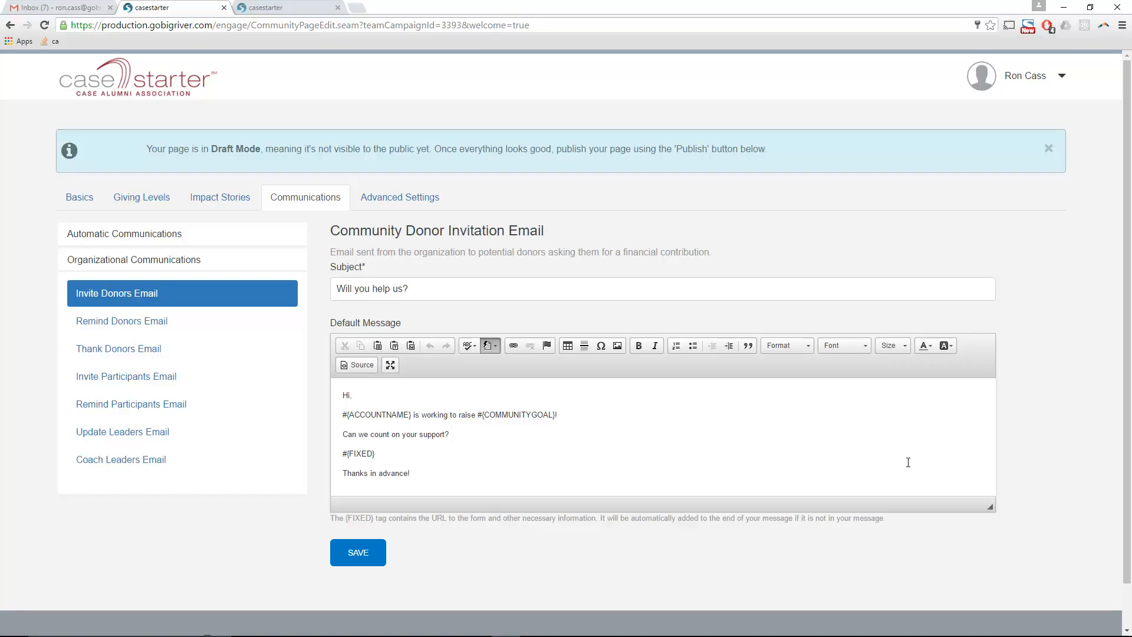
scroll(812, 455, down, 1)
scroll(812, 455, down, 1)
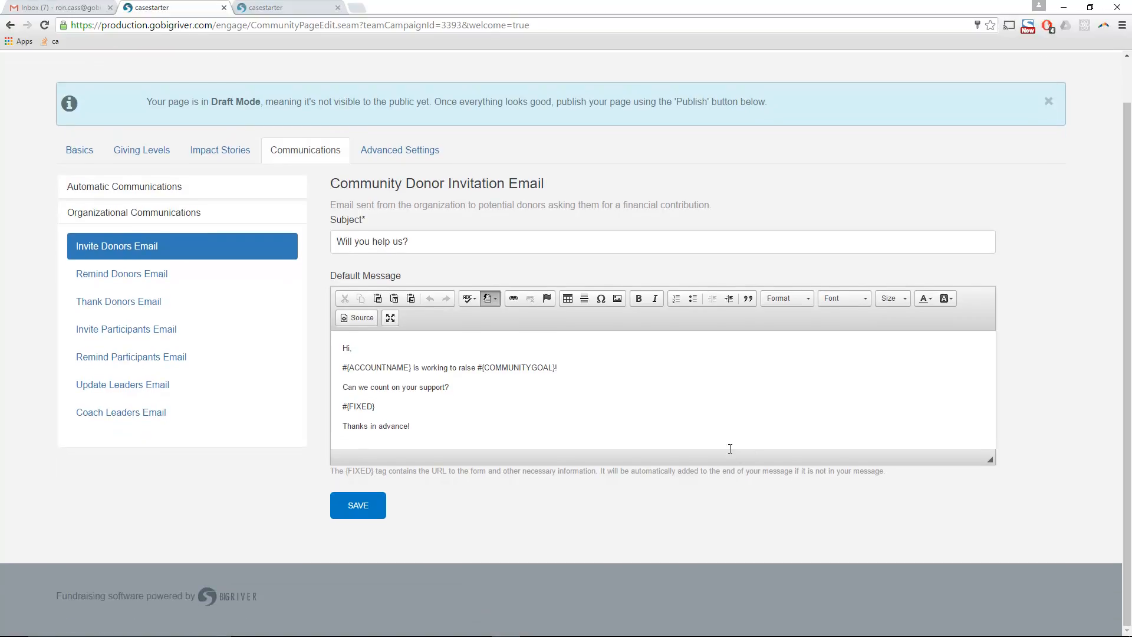
scroll(332, 305, up, 1)
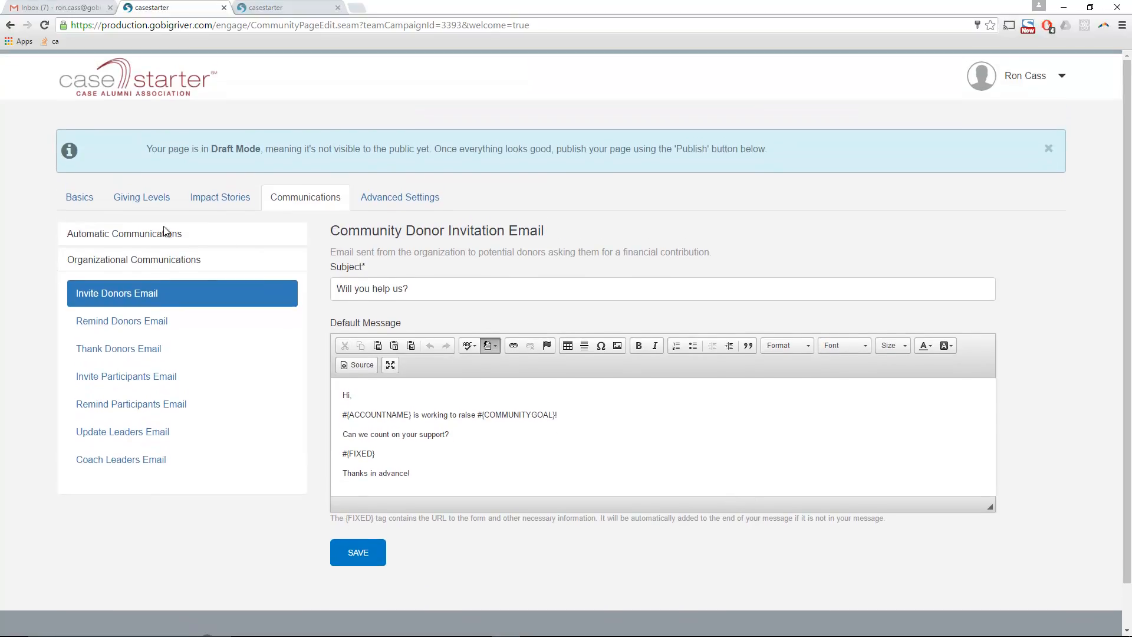
click(79, 198)
scroll(334, 379, down, 1)
- Publish the casestarter page and open the Share page's email Invite dialog
click(248, 499)
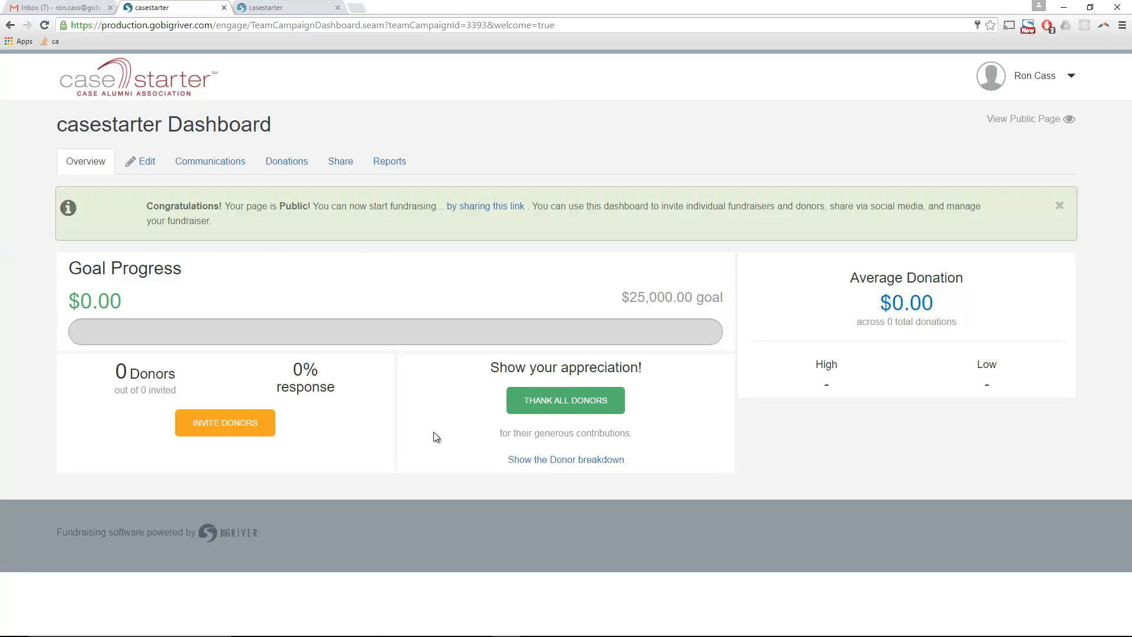
click(206, 167)
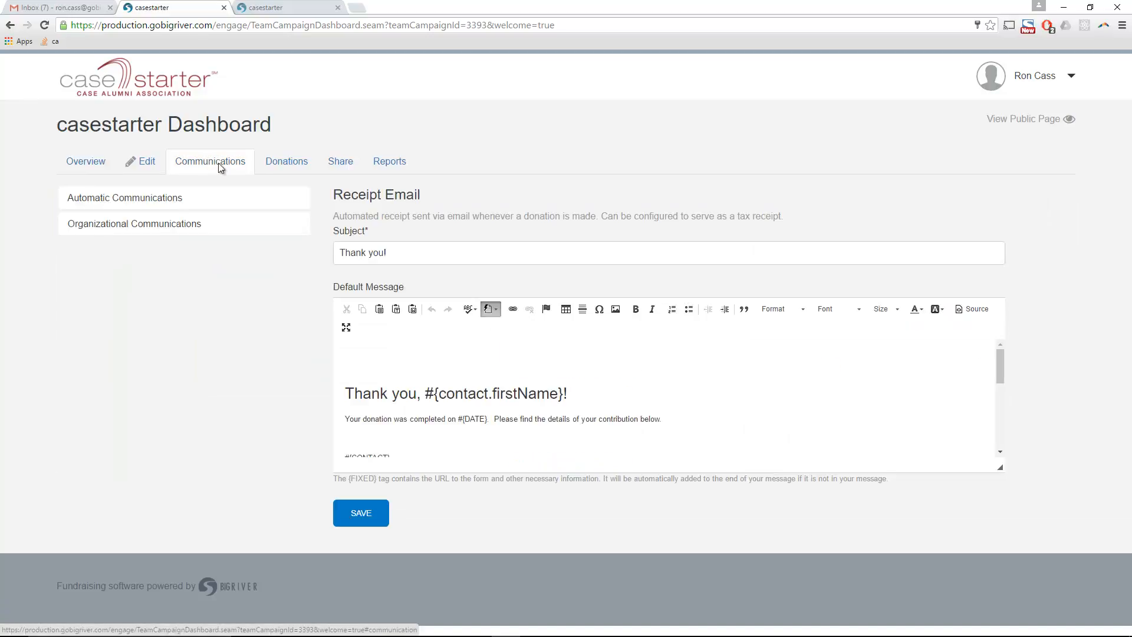
click(336, 162)
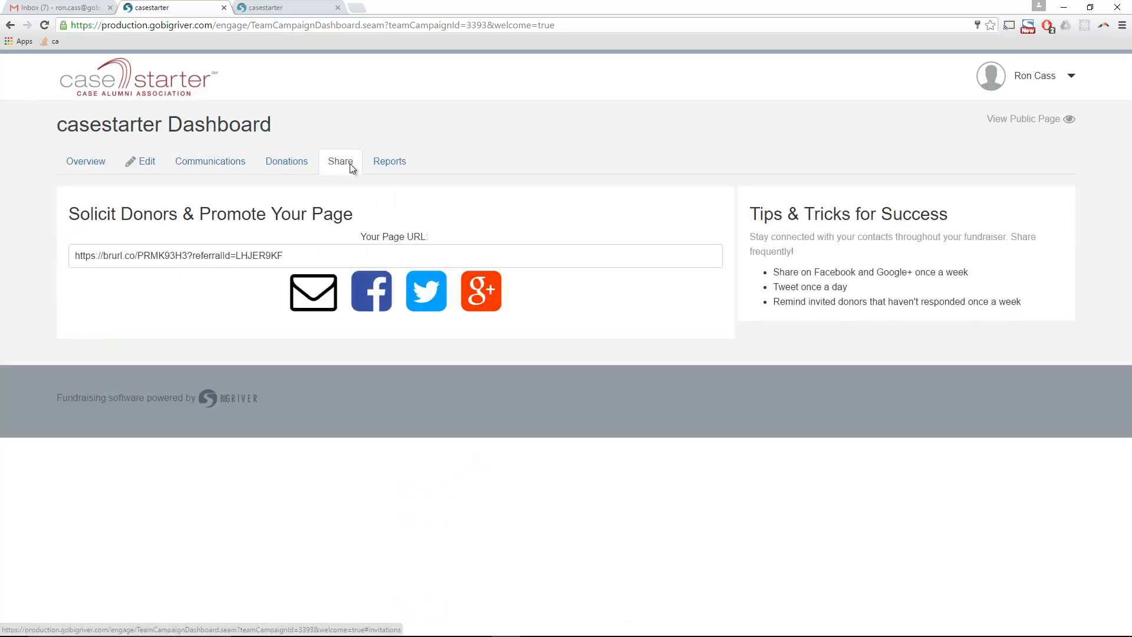
click(310, 300)
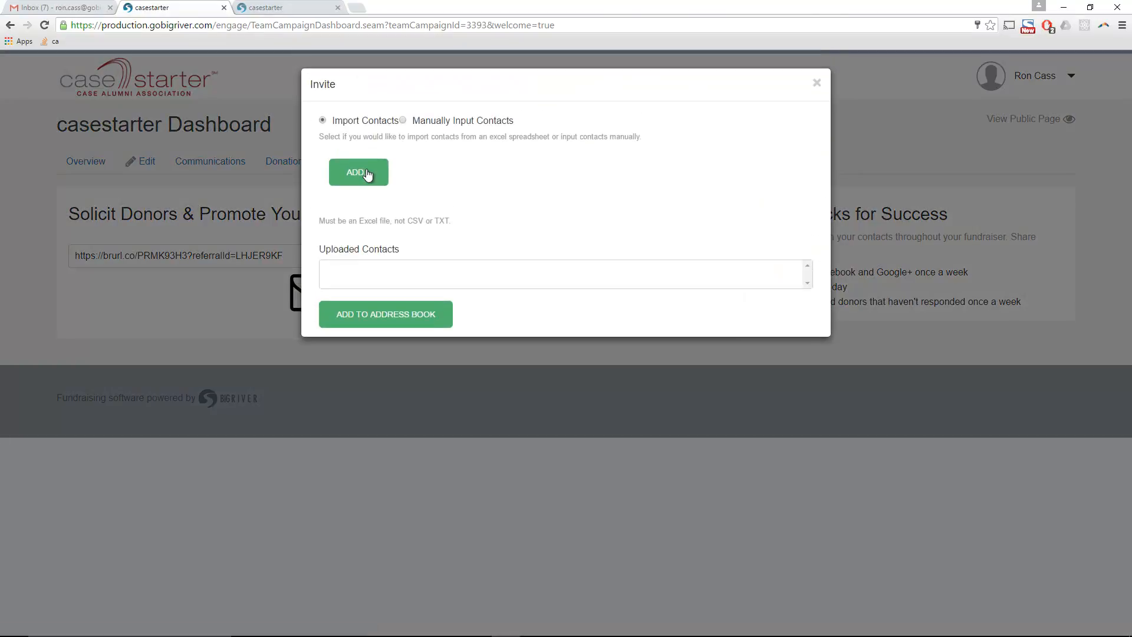
- Manually add the contact's e-mail to the address book and select it as an invitee
click(403, 121)
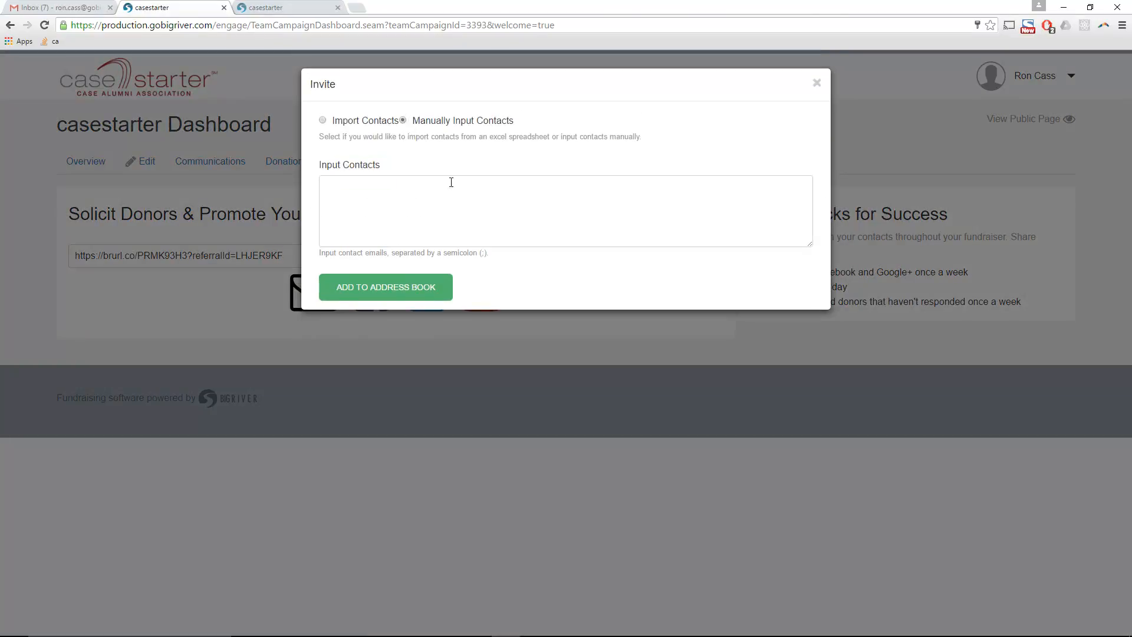
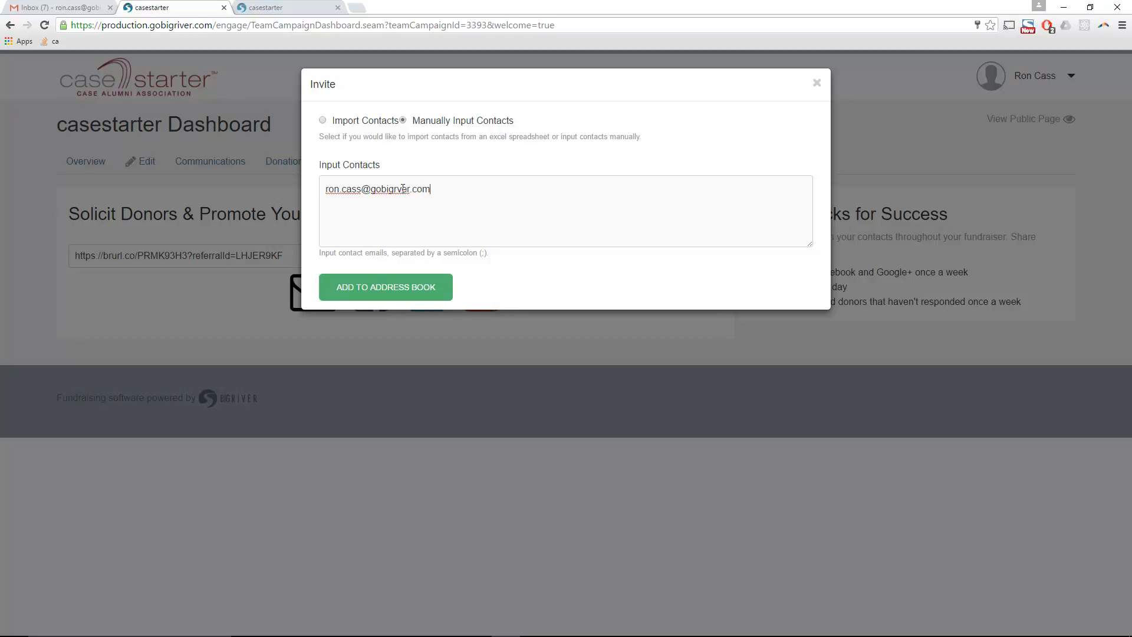
text(i)
click(415, 286)
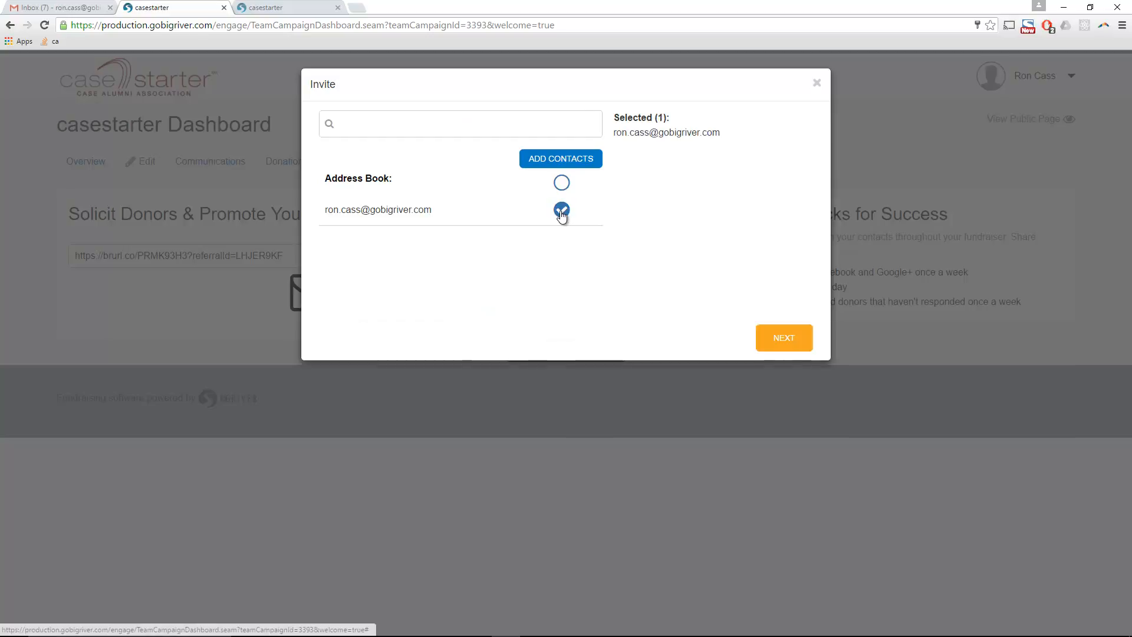
click(561, 210)
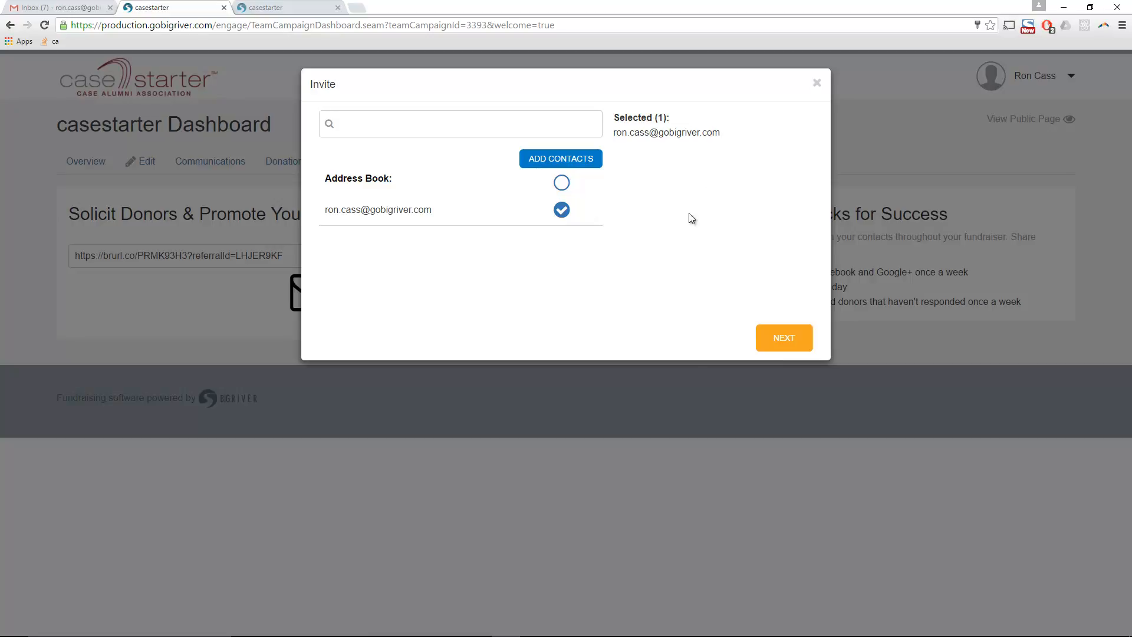
- Change 'demo' to 'CAA' in the invitation message and send the invitations
click(787, 337)
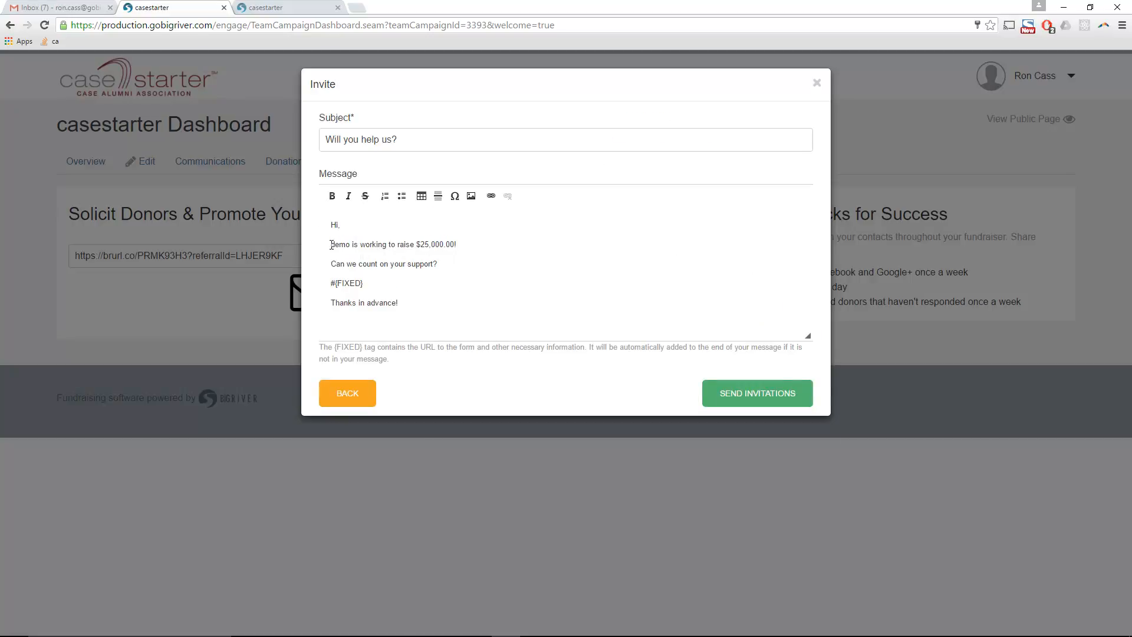
double_click(340, 244)
text(CAA)
click(756, 394)
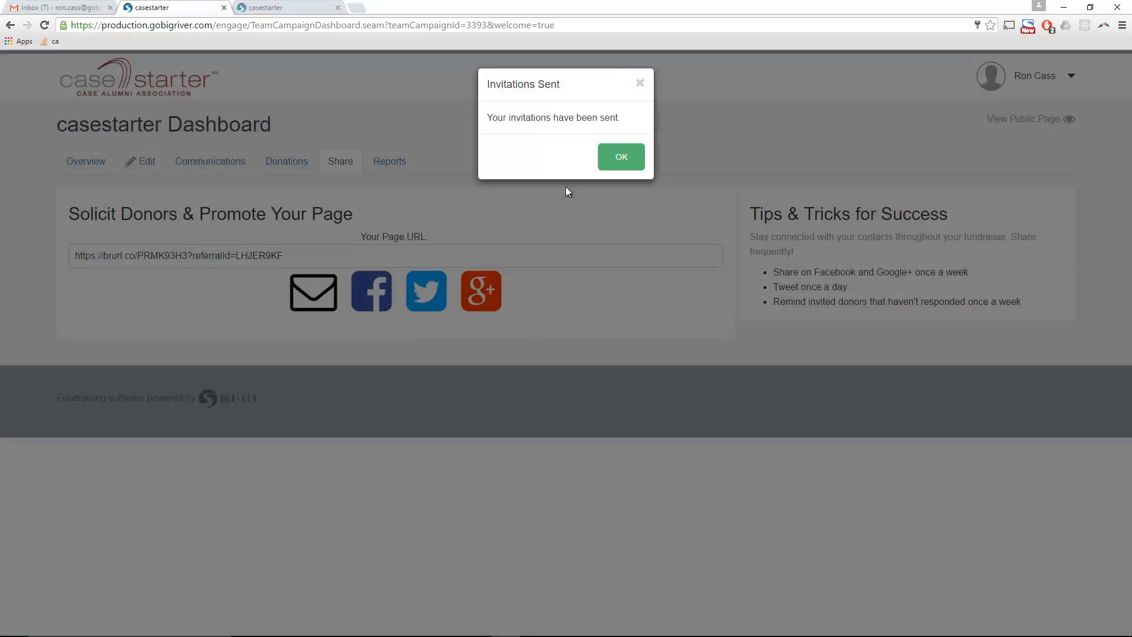
- Dismiss the Invitations Sent confirmation and inspect the word 'demo' in the invitation text
click(618, 146)
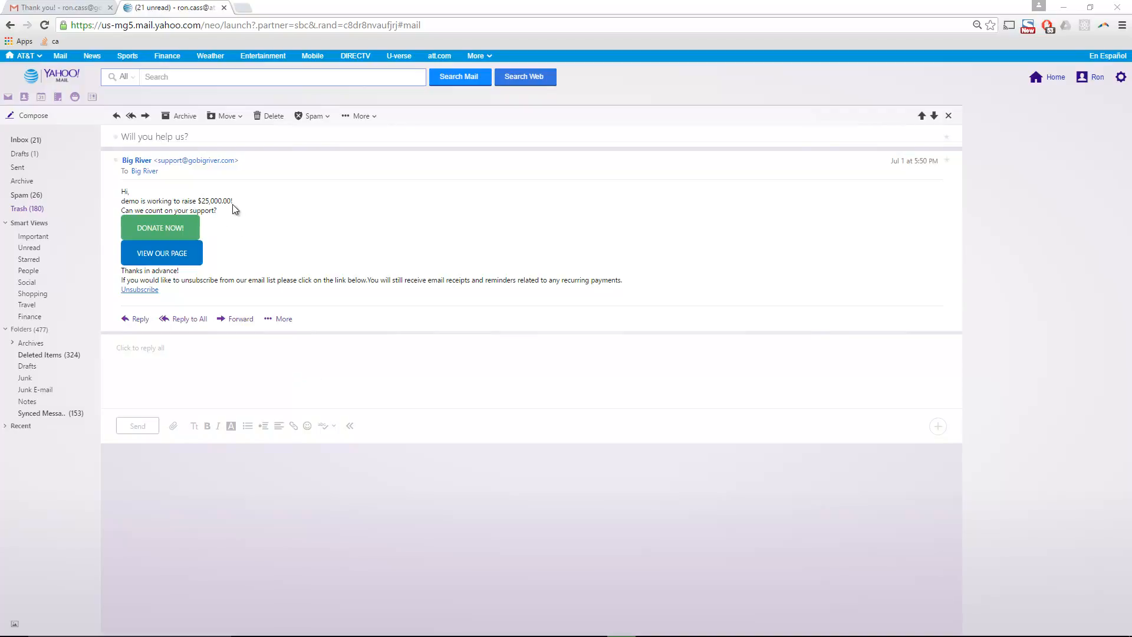
drag(230, 202, 218, 202)
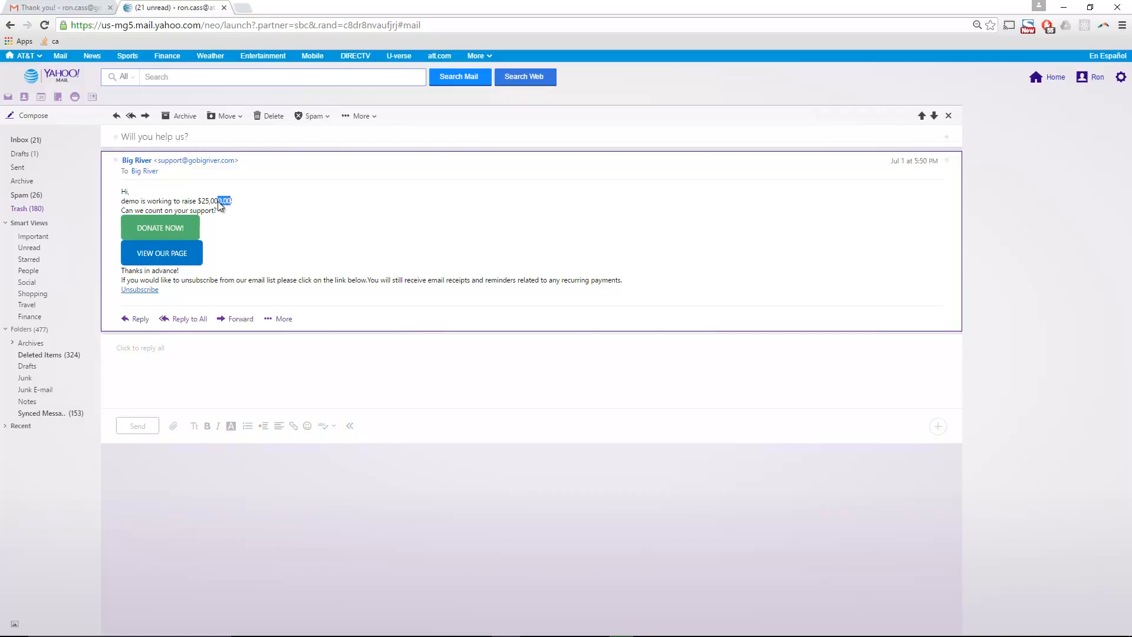
click(133, 203)
double_click(133, 204)
click(237, 238)
- From the invitation, open the donation form, autofill donor details, and enter test card, 12/21, 123
click(162, 253)
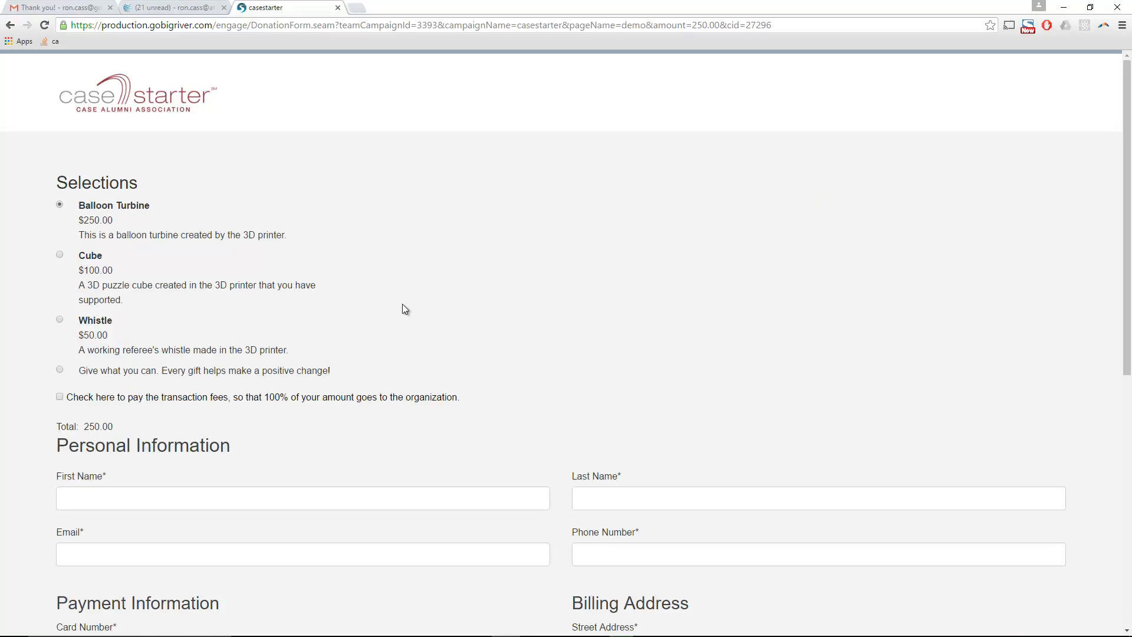
scroll(387, 310, down, 4)
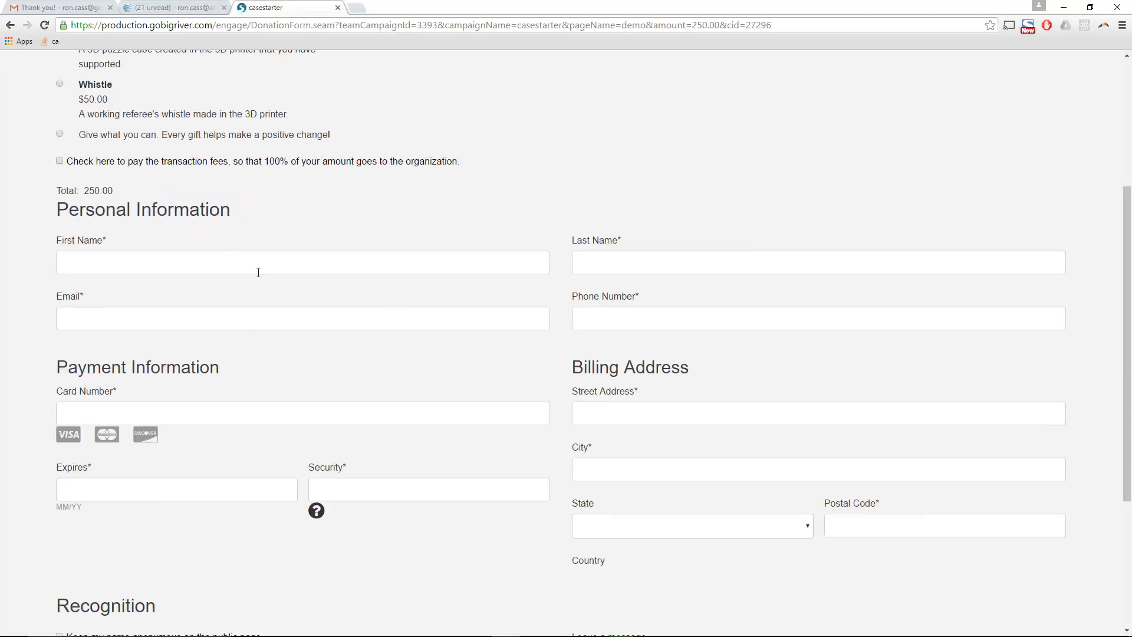
click(218, 261)
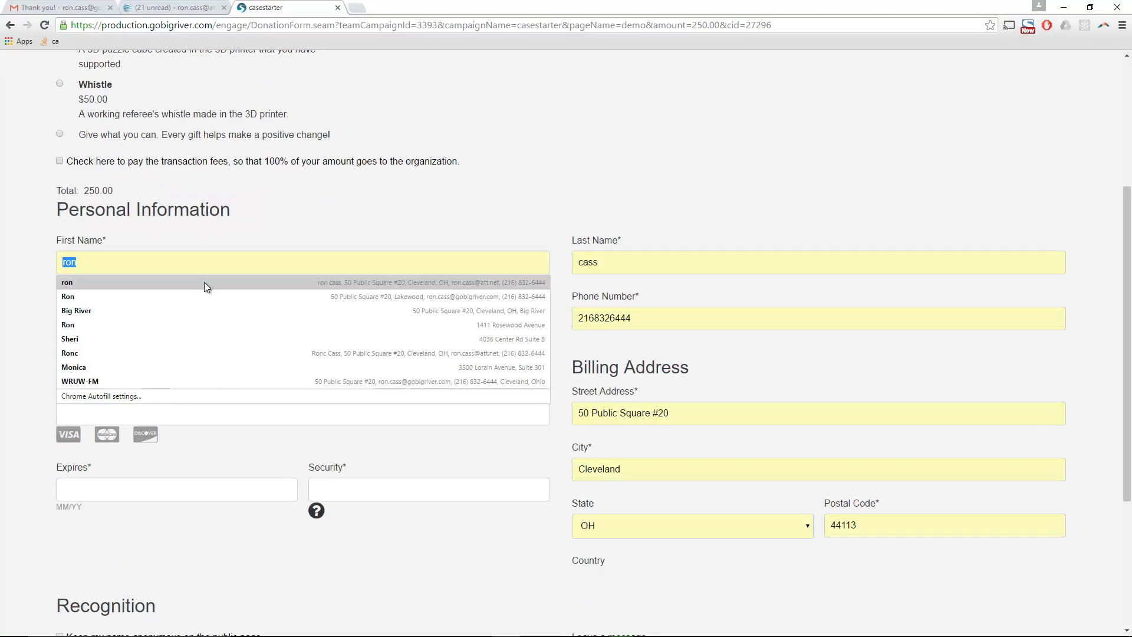
click(203, 296)
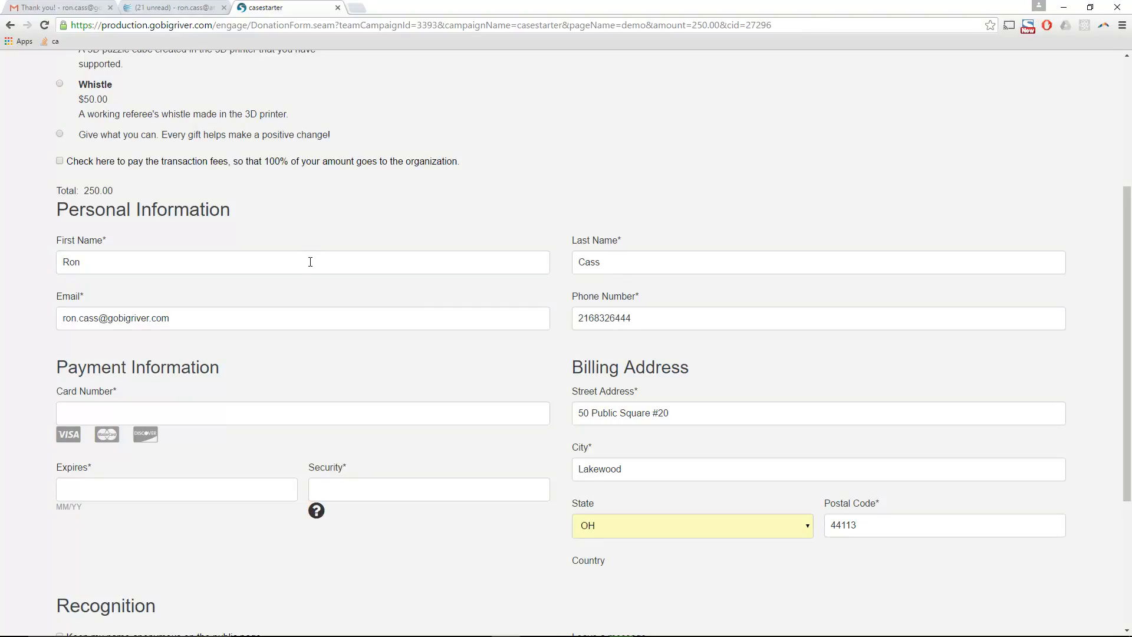
text(41)
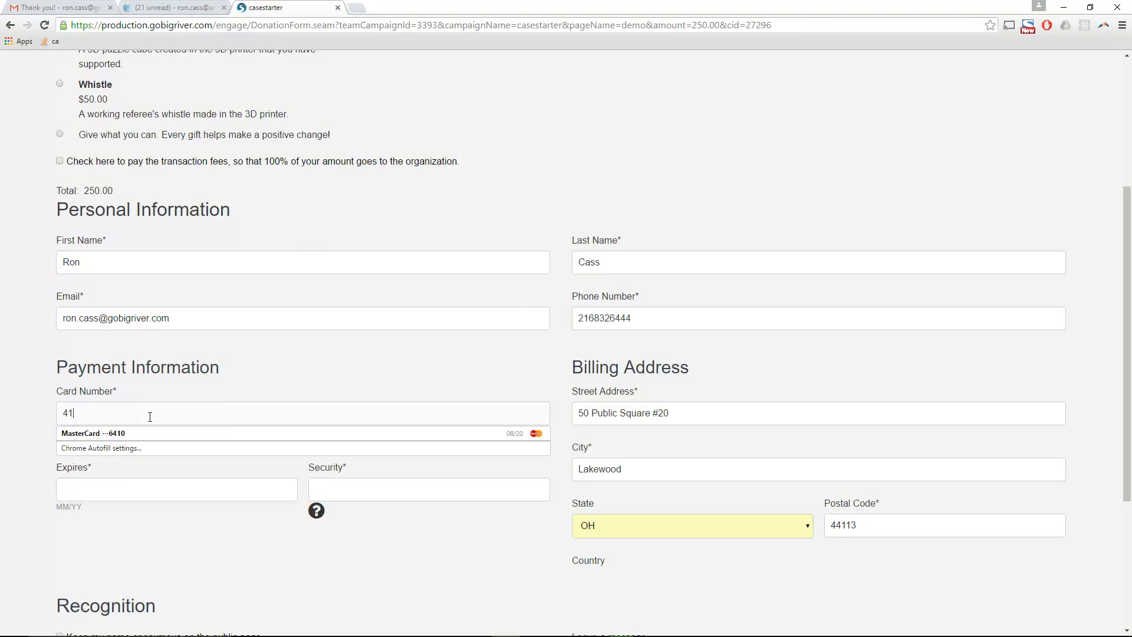
text(1111111)
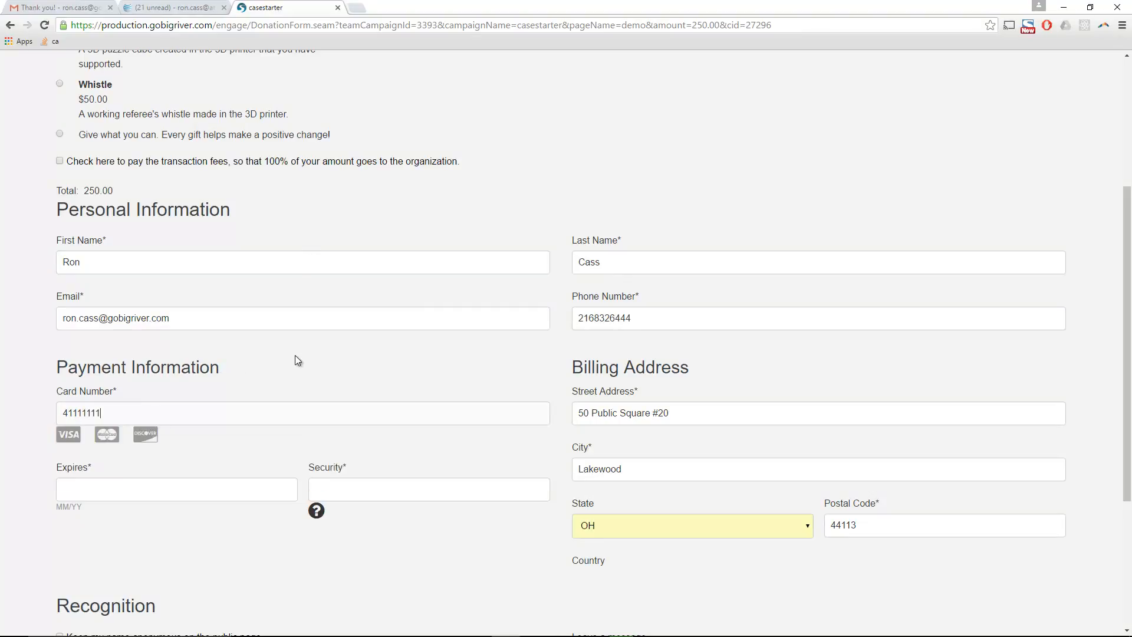
text(1111111)
text(12)
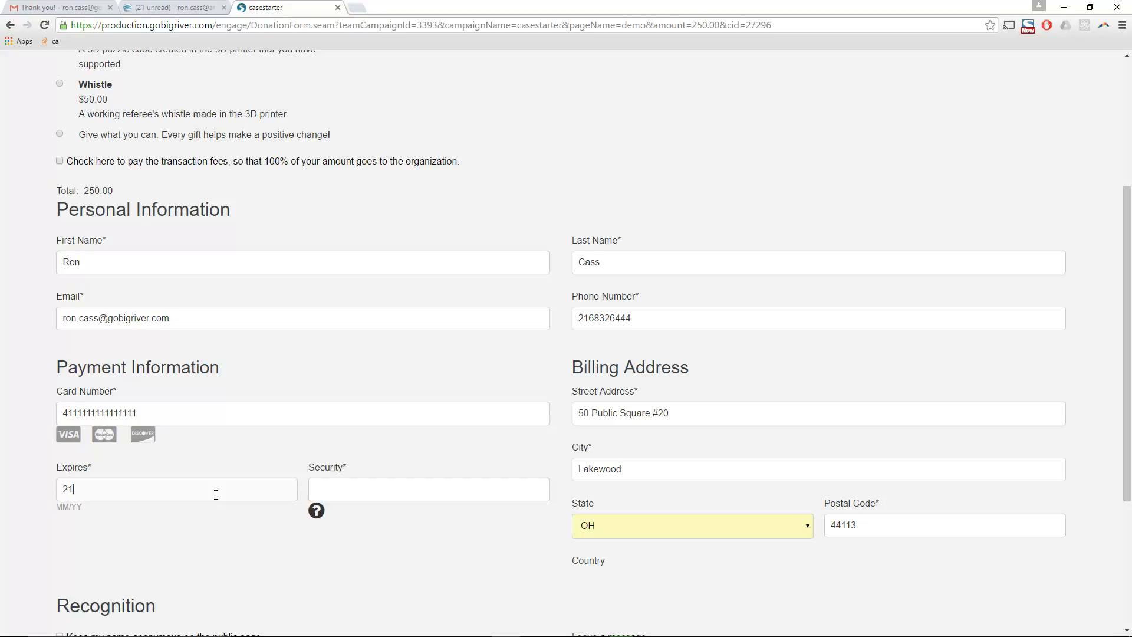
text(/21)
text(123)
- Add the donor message 'Go bot' and submit the $250 donation
scroll(302, 423, down, 4)
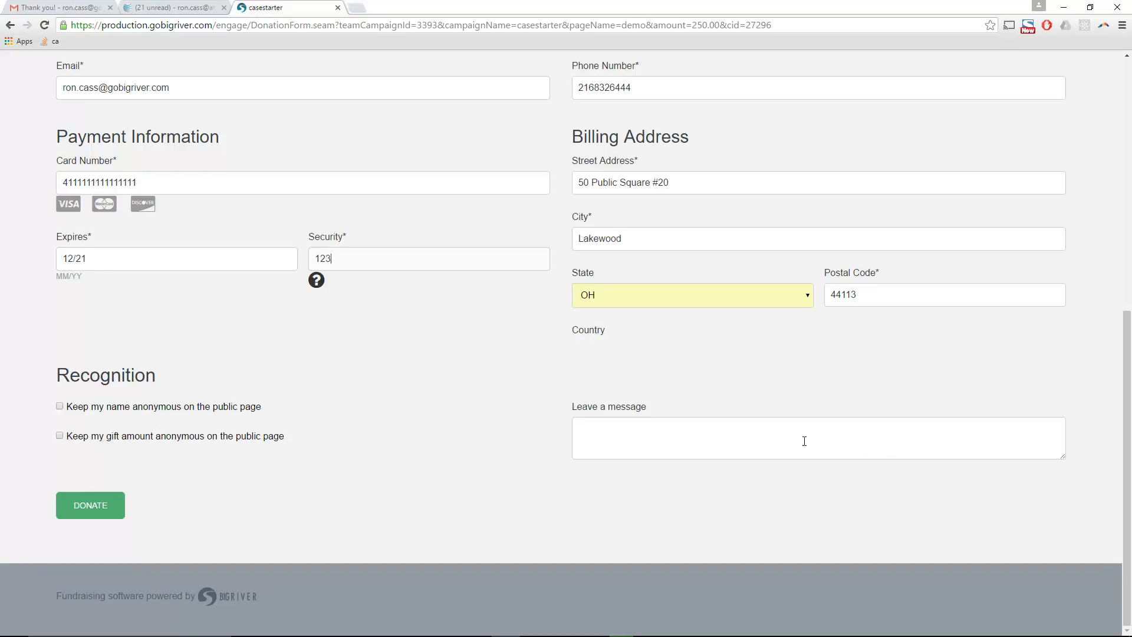
text(gO BOT!)
key(BackSpace)
key(BackSpace)
key(BackSpace)
key(BackSpace)
key(BackSpace)
key(BackSpace)
key(BackSpace)
text(Go bot!)
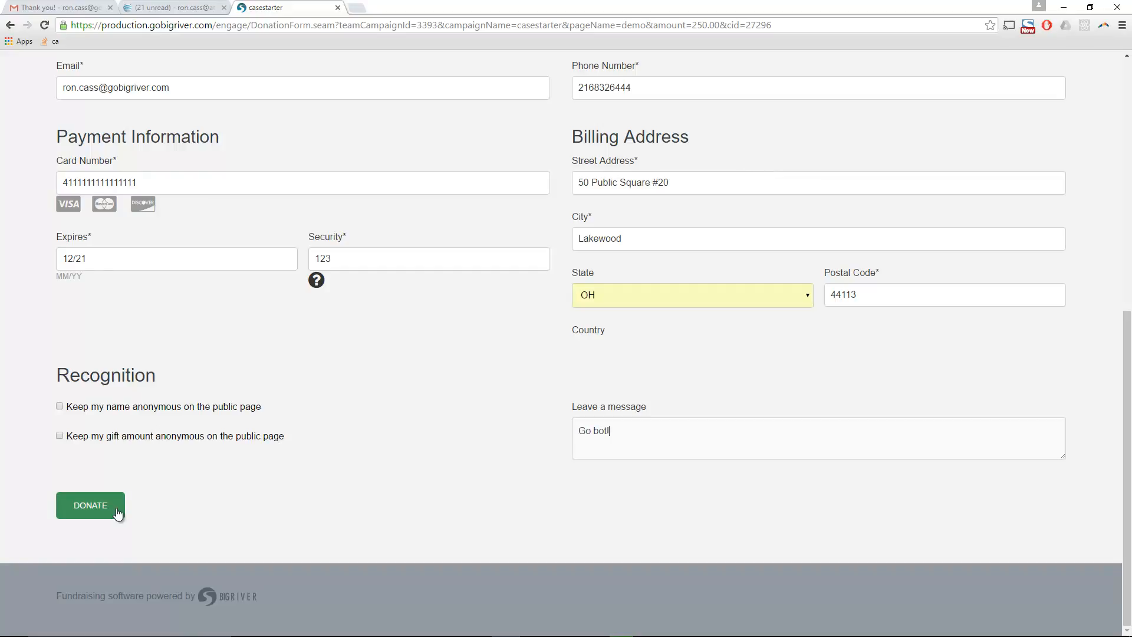
click(96, 506)
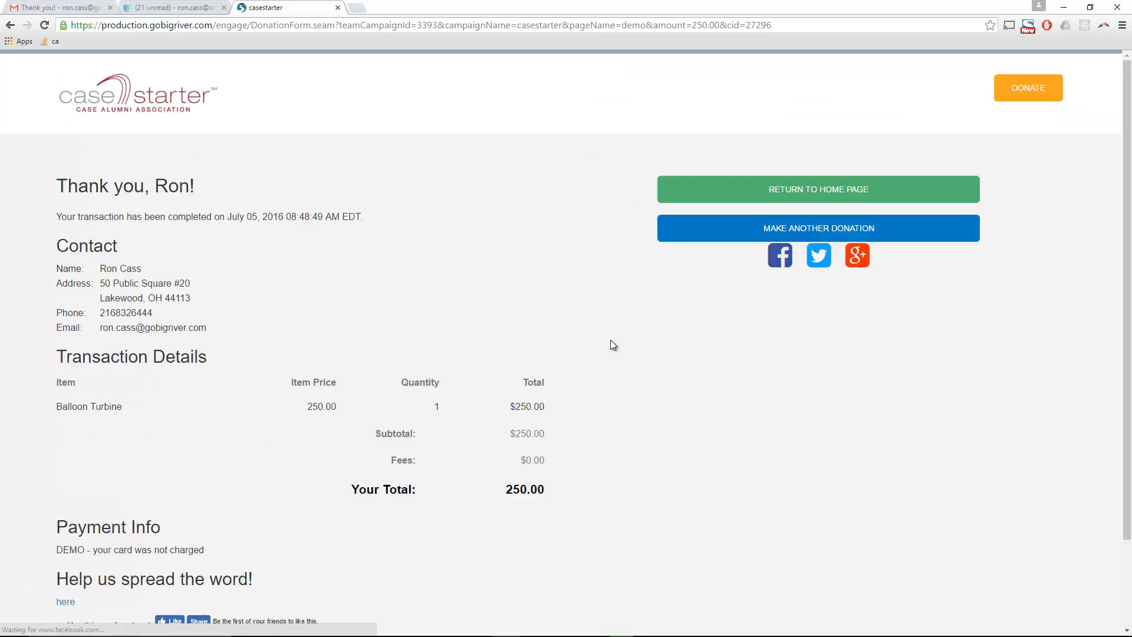
- Return to the home page, trim the web address to /engage/, and sign back in
click(803, 199)
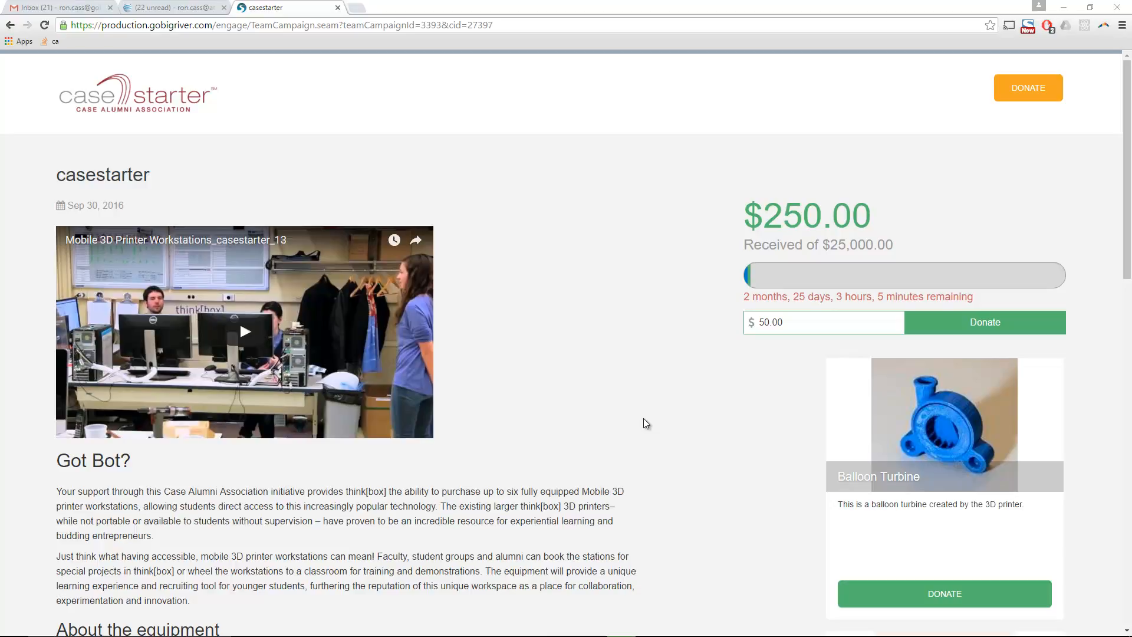
drag(252, 27, 586, 32)
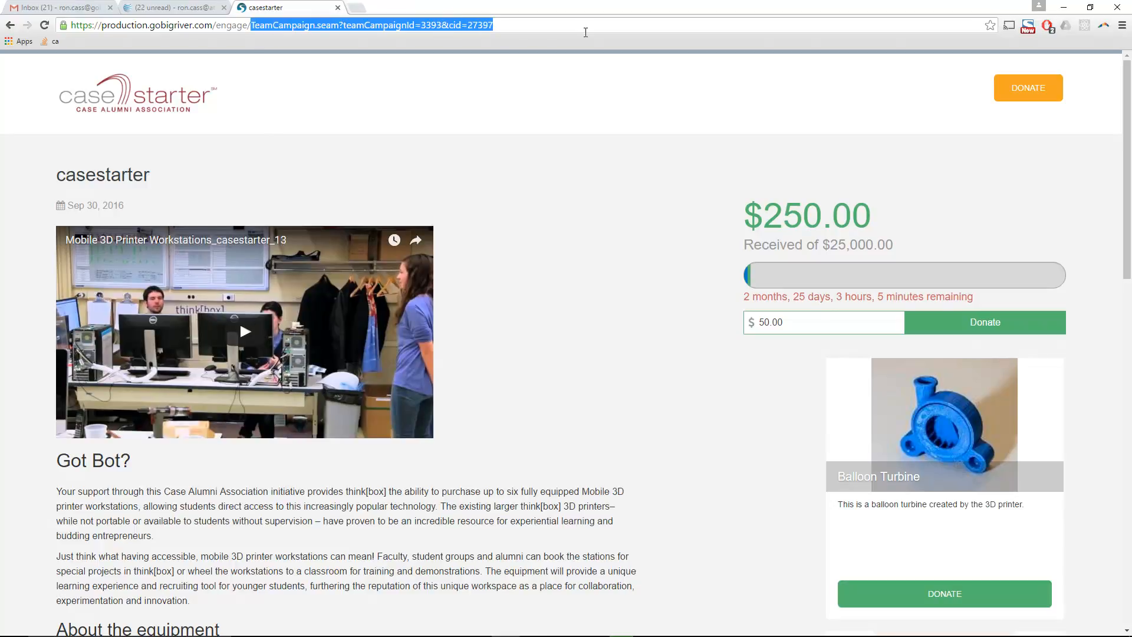
key(BackSpace)
key(Return)
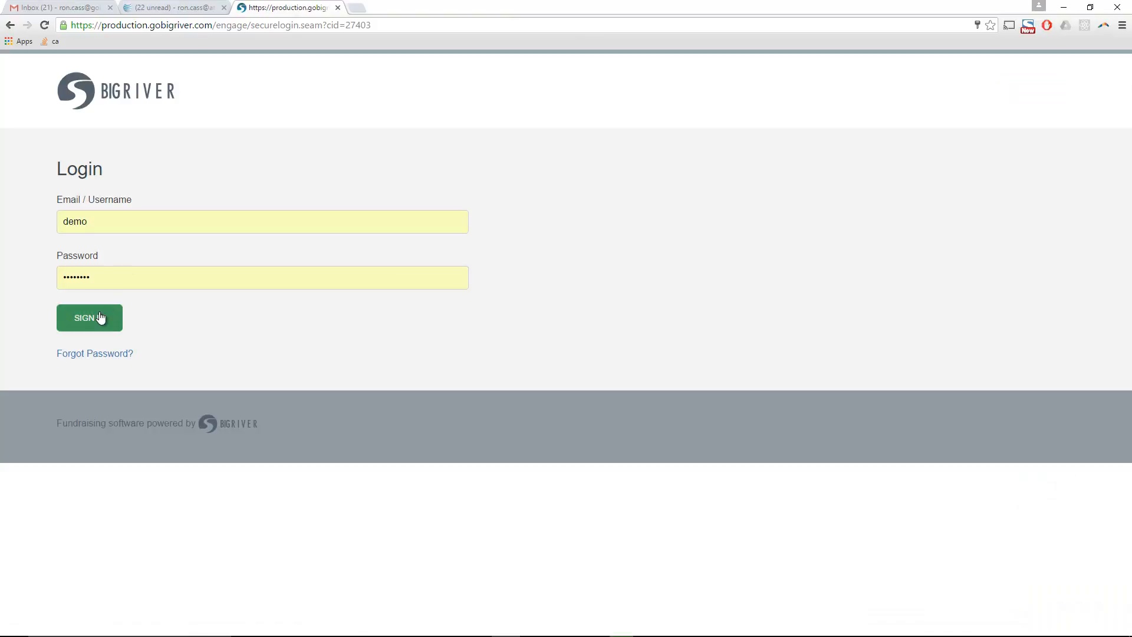
click(100, 317)
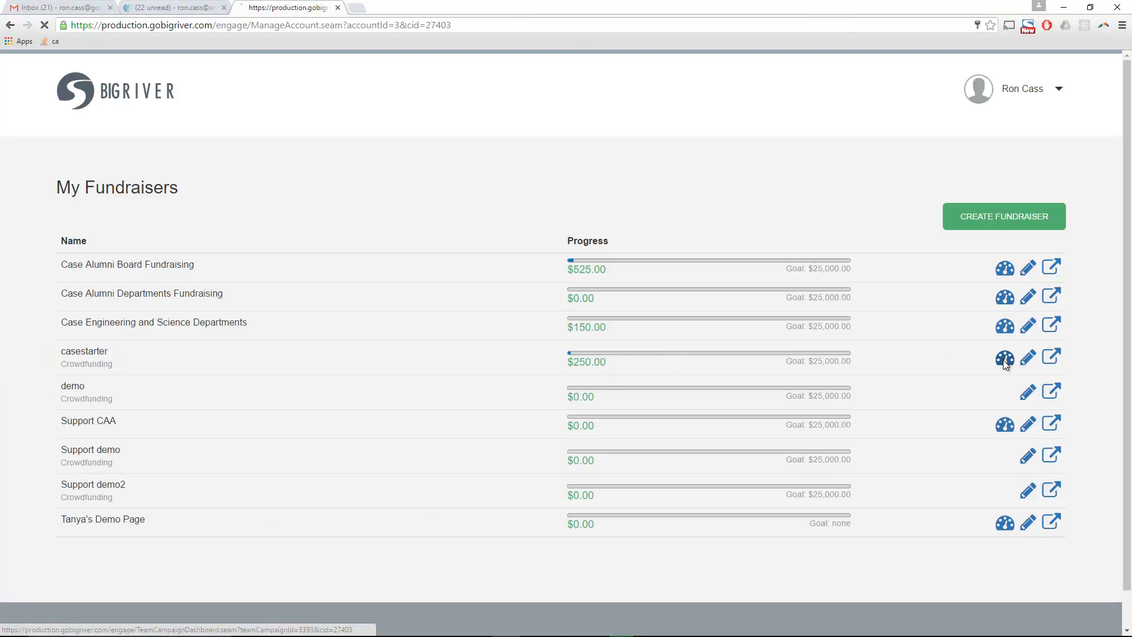
- Open casestarter's Donations list and start a thank-you email to the $250.00 donor
click(1004, 360)
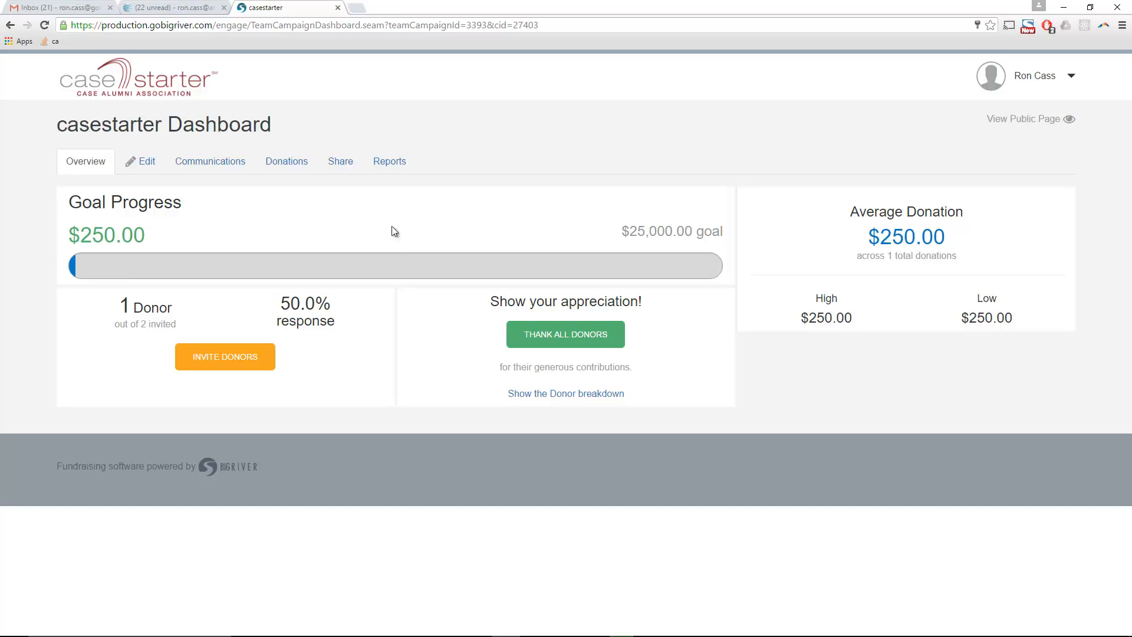
click(287, 168)
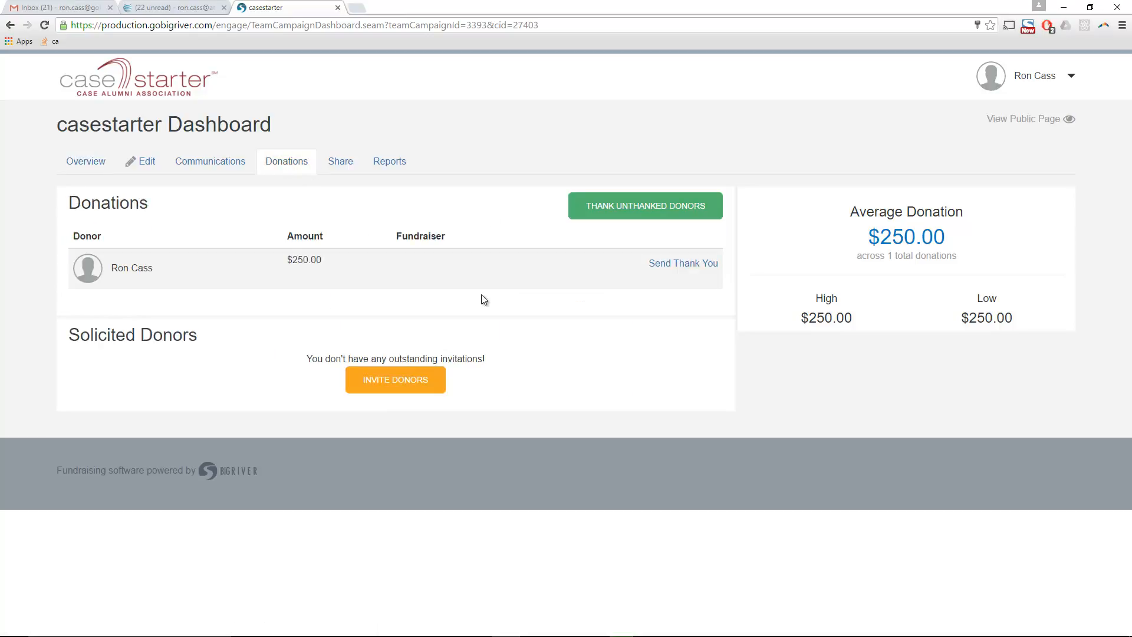
click(662, 264)
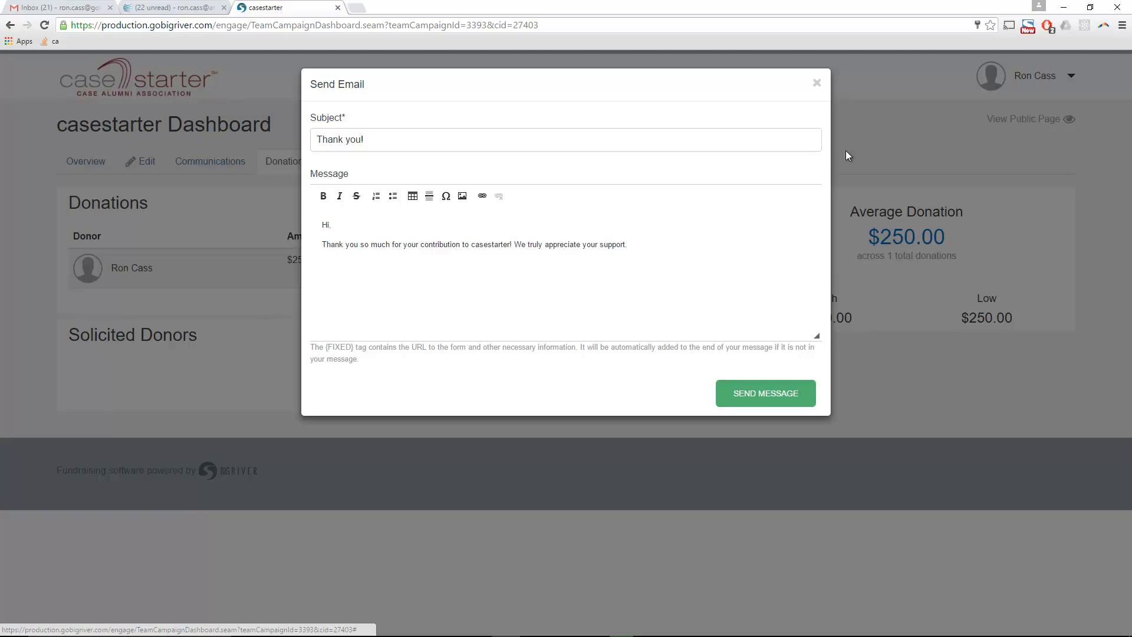
- Close the thank-you email window and open the public casestarter page in a new tab
click(816, 83)
click(1055, 119)
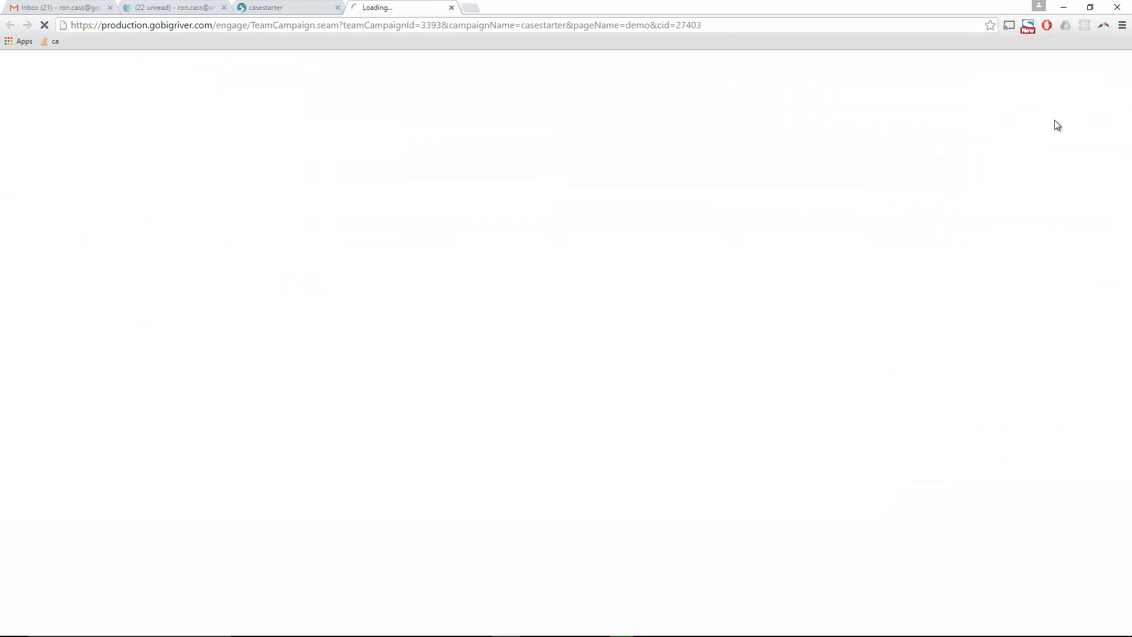